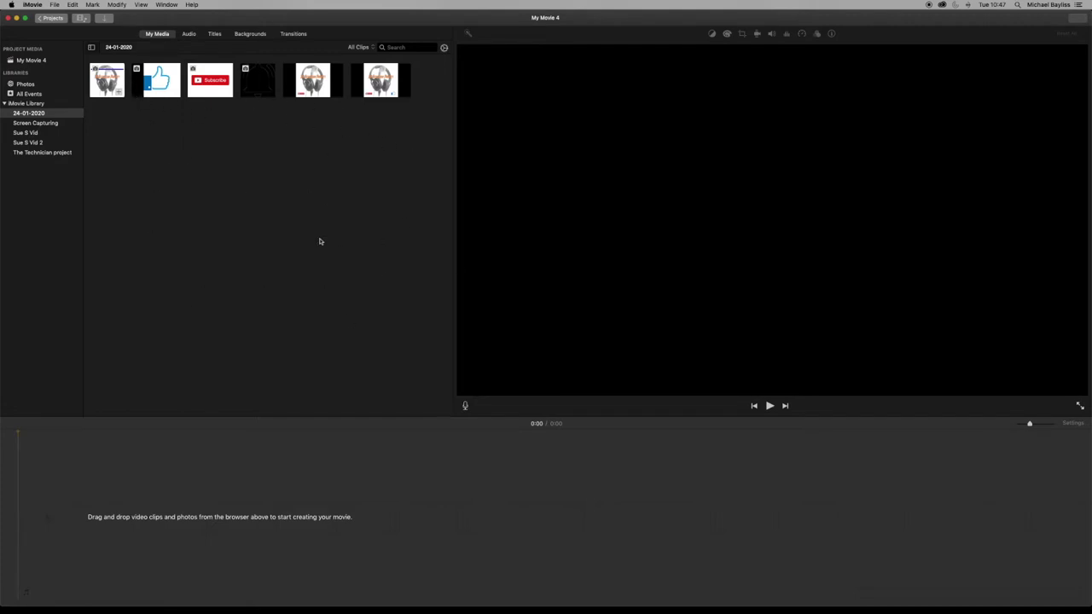
Step: Add the headphones logo image to the timeline, cropped to Fit instead of Ken Burns
{"action": "left_click", "coordinate": [112, 96]}
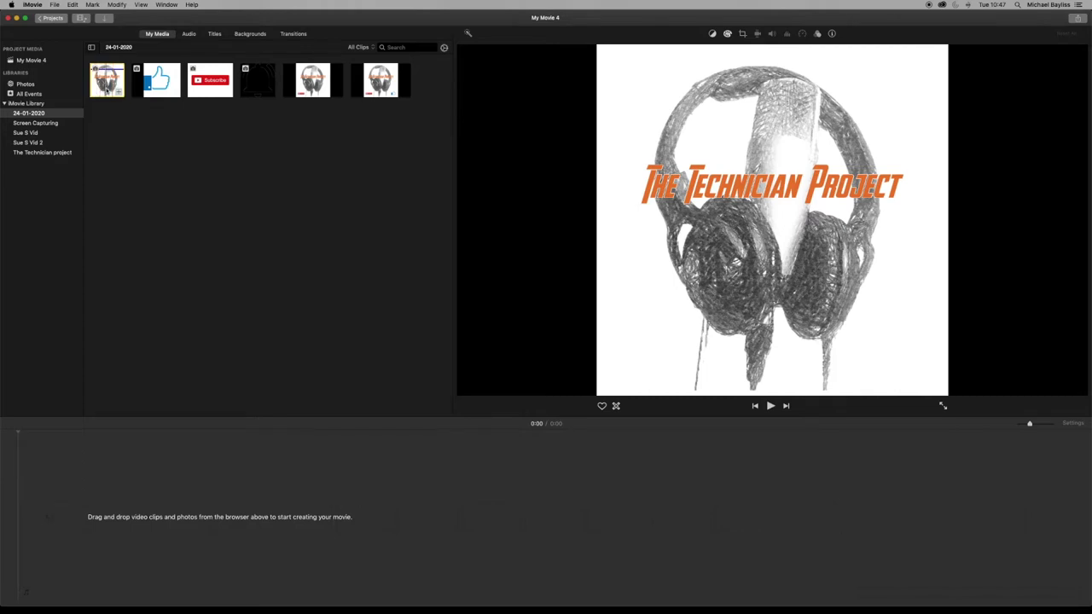
{"action": "left_click_drag", "start_coordinate": [106, 85], "coordinate": [66, 510]}
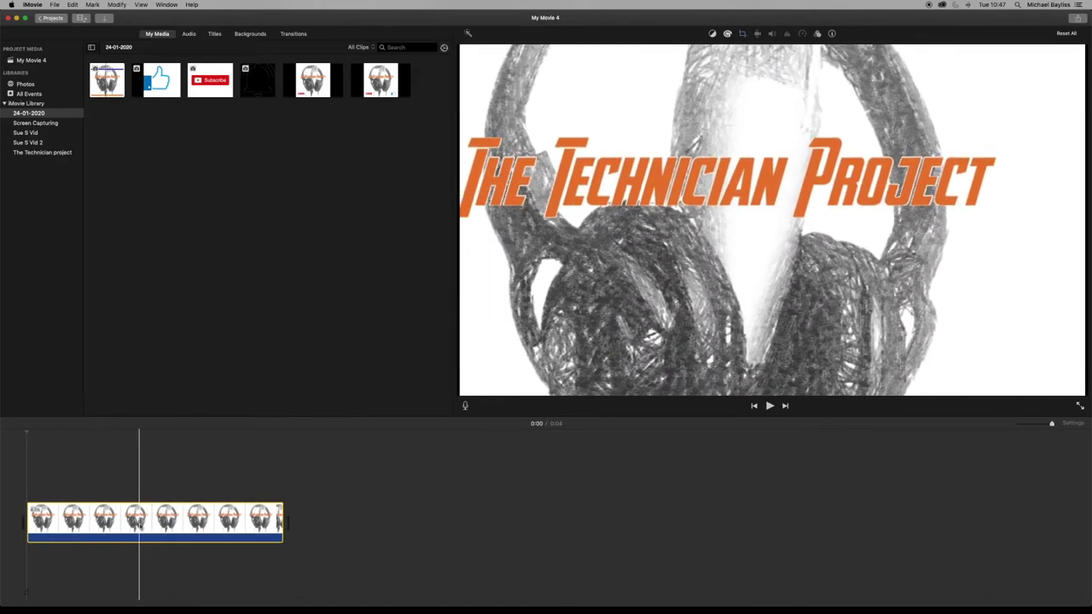
{"action": "left_click", "coordinate": [139, 522]}
{"action": "left_click", "coordinate": [743, 34]}
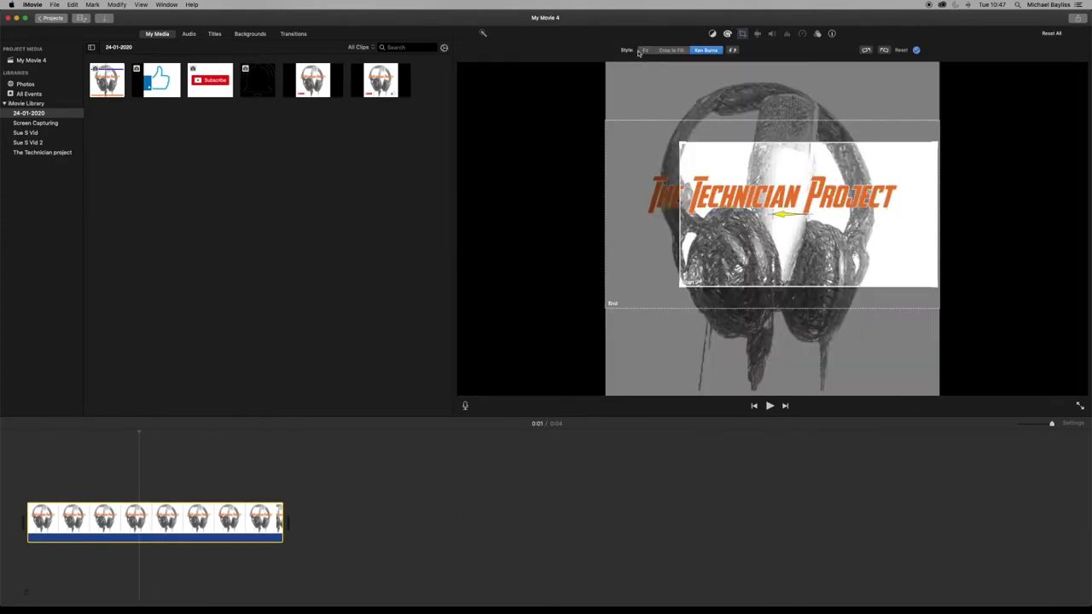
{"action": "left_click", "coordinate": [644, 50]}
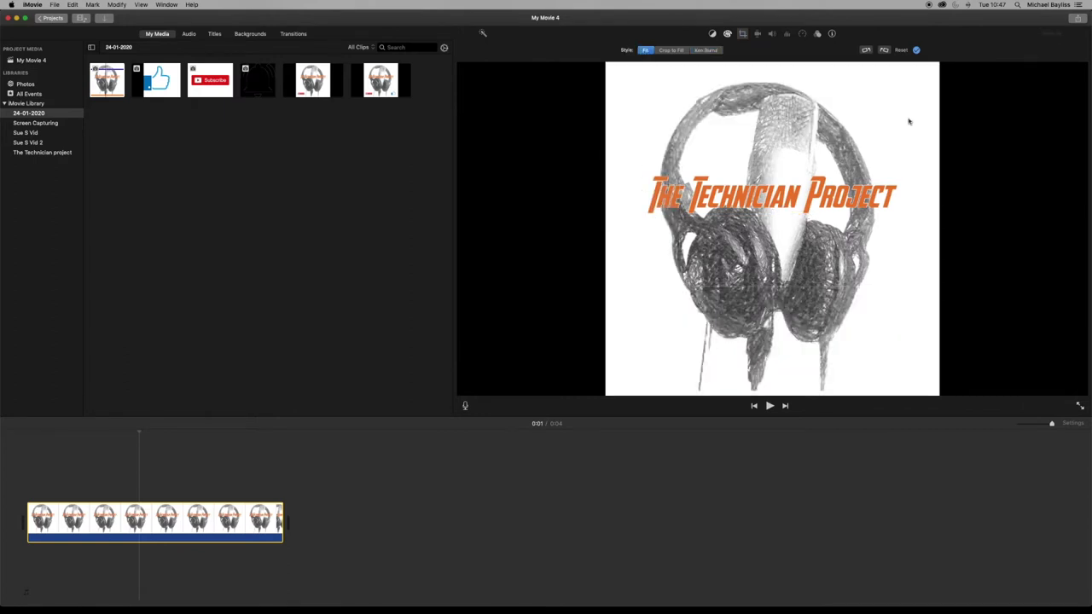
{"action": "left_click", "coordinate": [917, 51]}
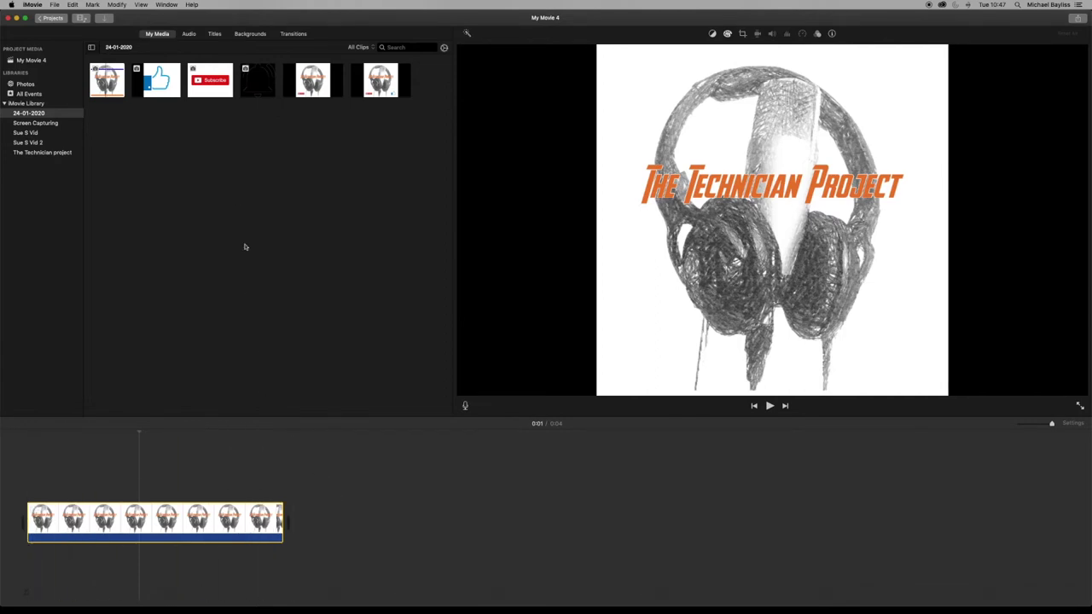
{"action": "left_click", "coordinate": [214, 94]}
Step: Layer the Subscribe clip above the headphones clip and set its overlay to Picture in Picture
{"action": "left_click_drag", "start_coordinate": [209, 81], "coordinate": [28, 478]}
{"action": "left_click", "coordinate": [130, 483]}
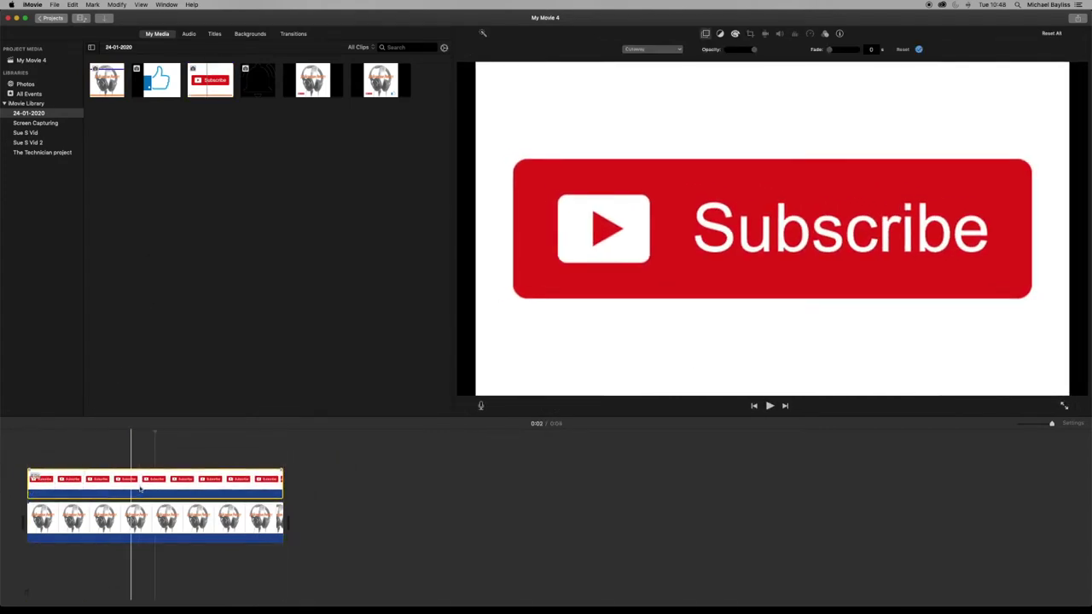
{"action": "left_click", "coordinate": [38, 493]}
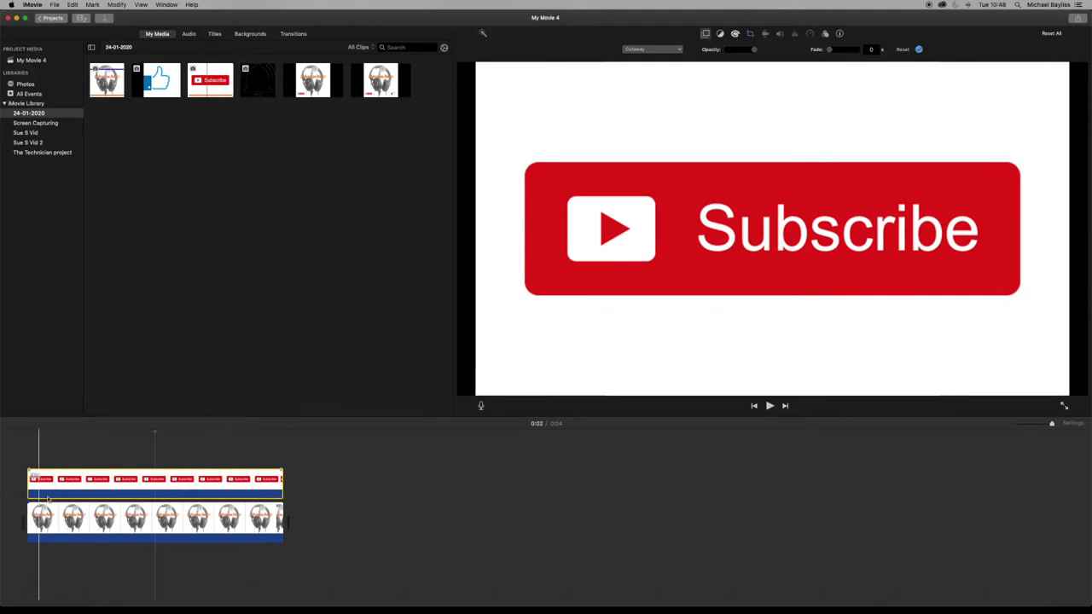
{"action": "left_click", "coordinate": [133, 482]}
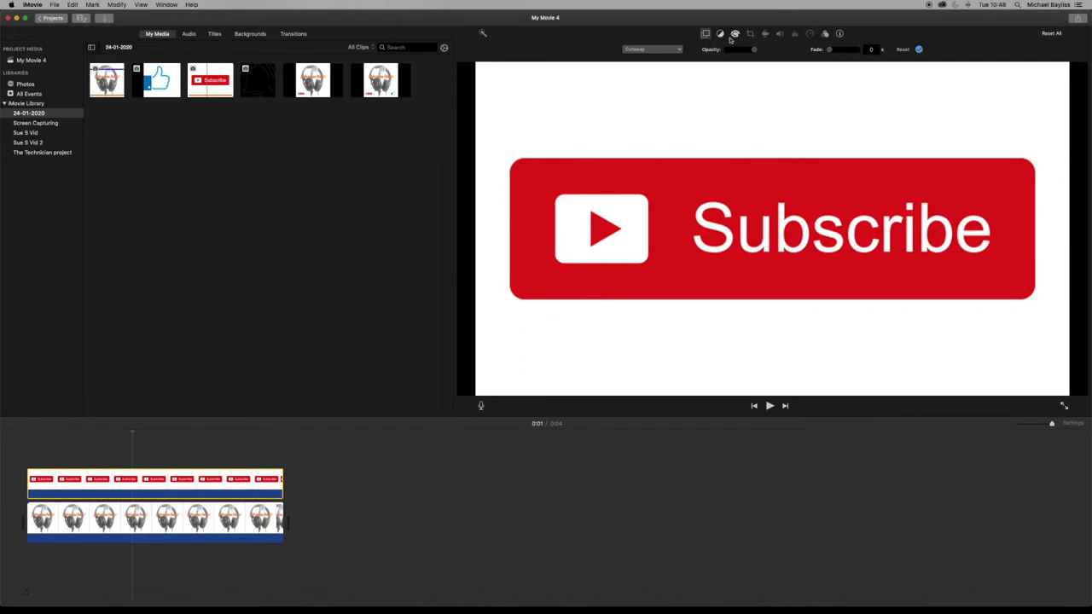
{"action": "left_click", "coordinate": [680, 51]}
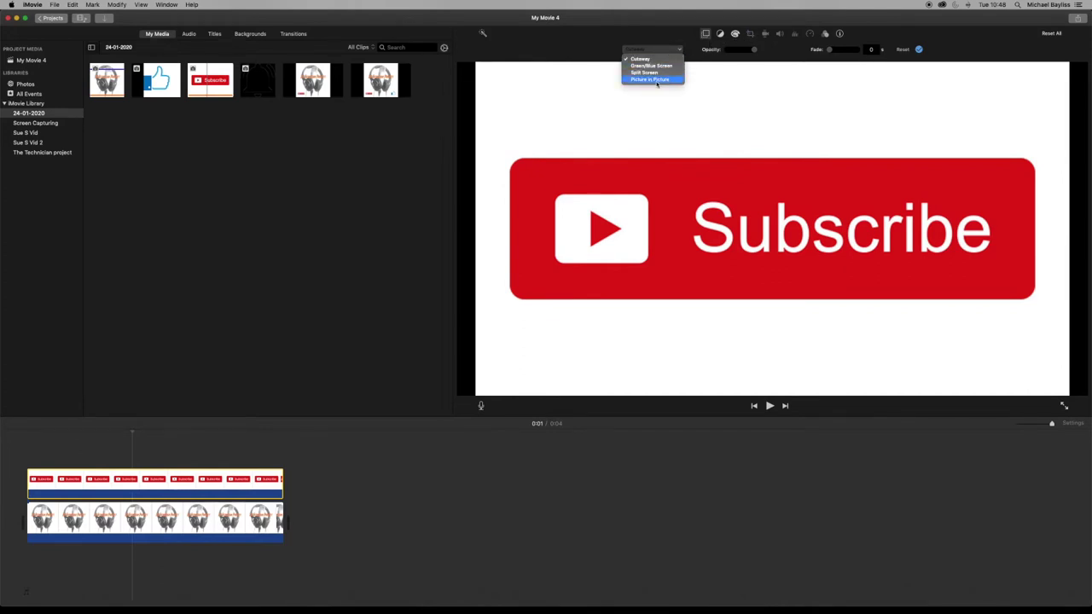
{"action": "left_click", "coordinate": [656, 79]}
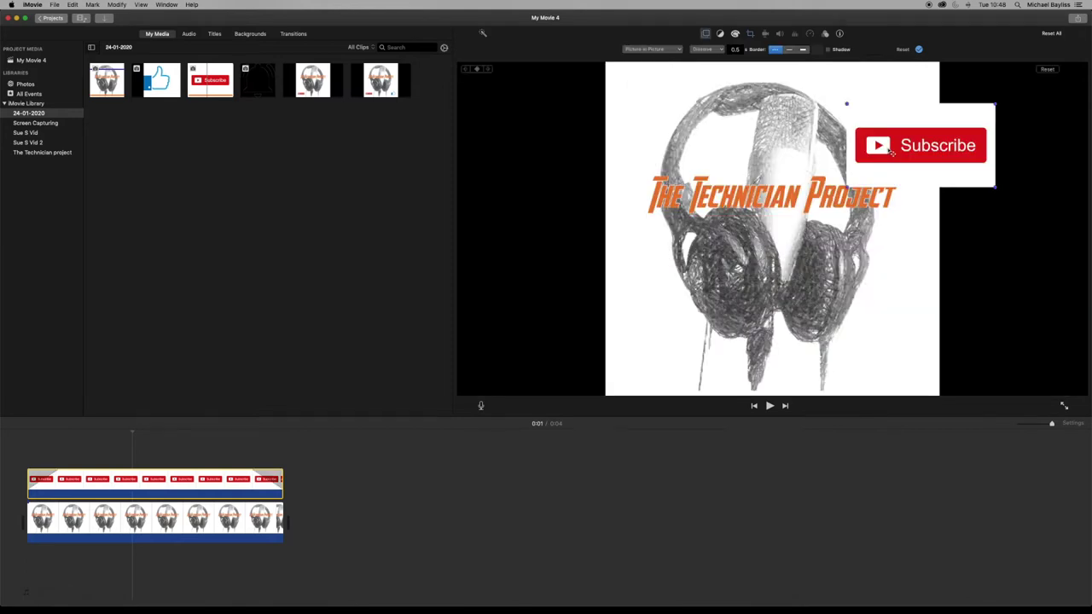
Step: Move the Subscribe inset to the lower-left corner and shrink it
{"action": "left_click_drag", "start_coordinate": [891, 149], "coordinate": [651, 350]}
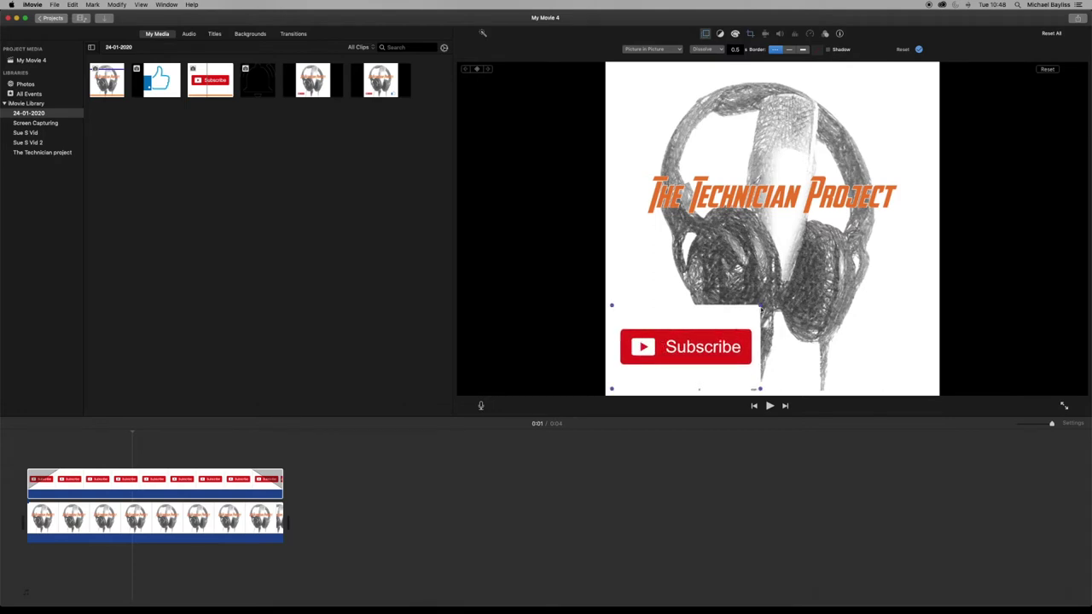
{"action": "left_click_drag", "start_coordinate": [758, 308], "coordinate": [665, 362]}
{"action": "left_click", "coordinate": [662, 358]}
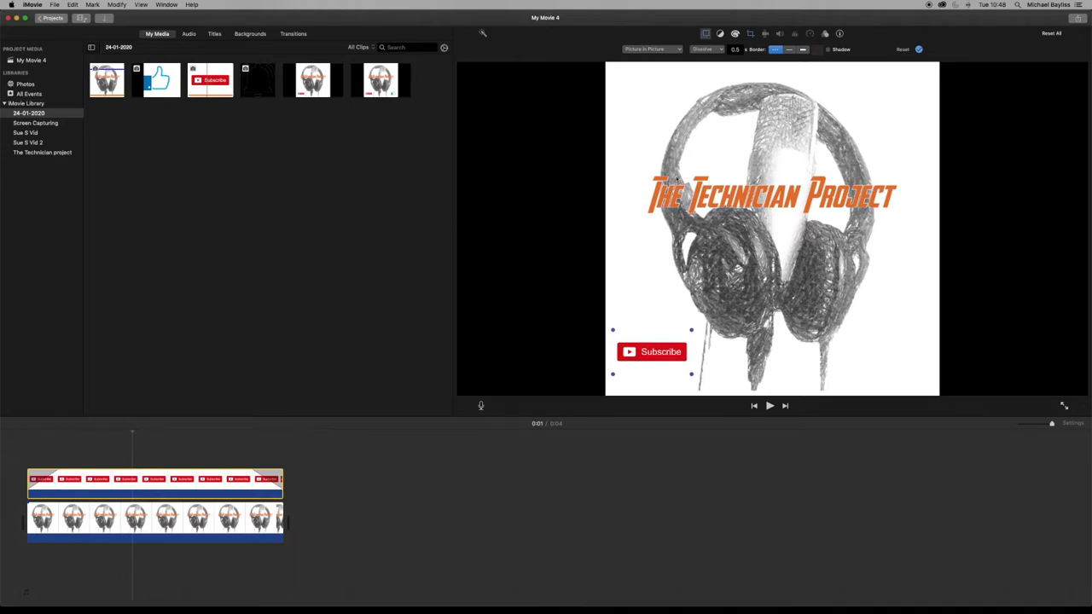
Step: Set the overlay dissolve duration to 0 and apply the overlay settings
{"action": "left_click", "coordinate": [735, 48]}
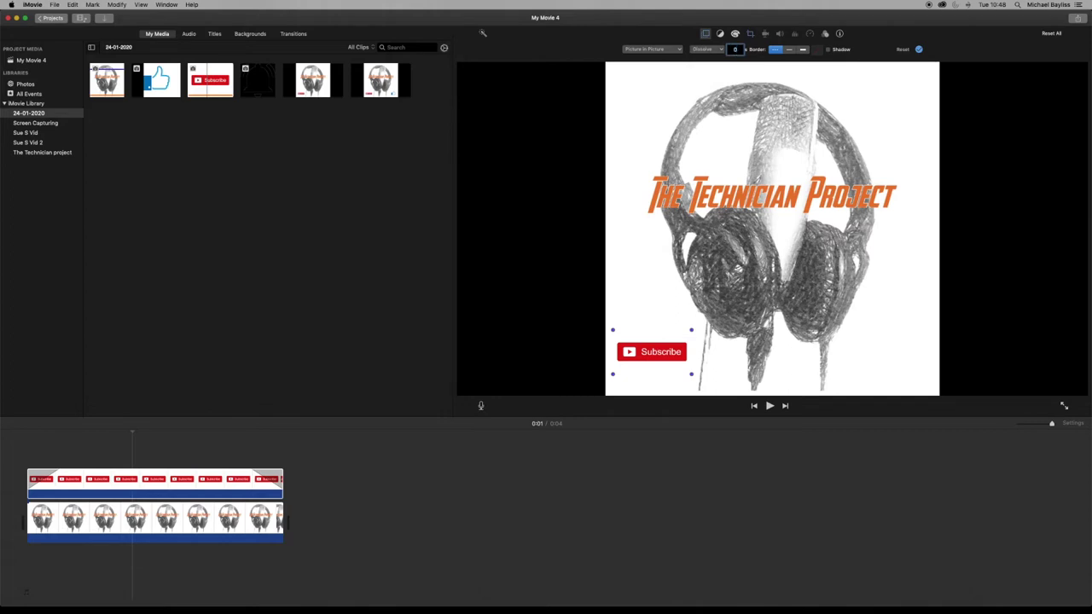
{"action": "key", "text": "Return"}
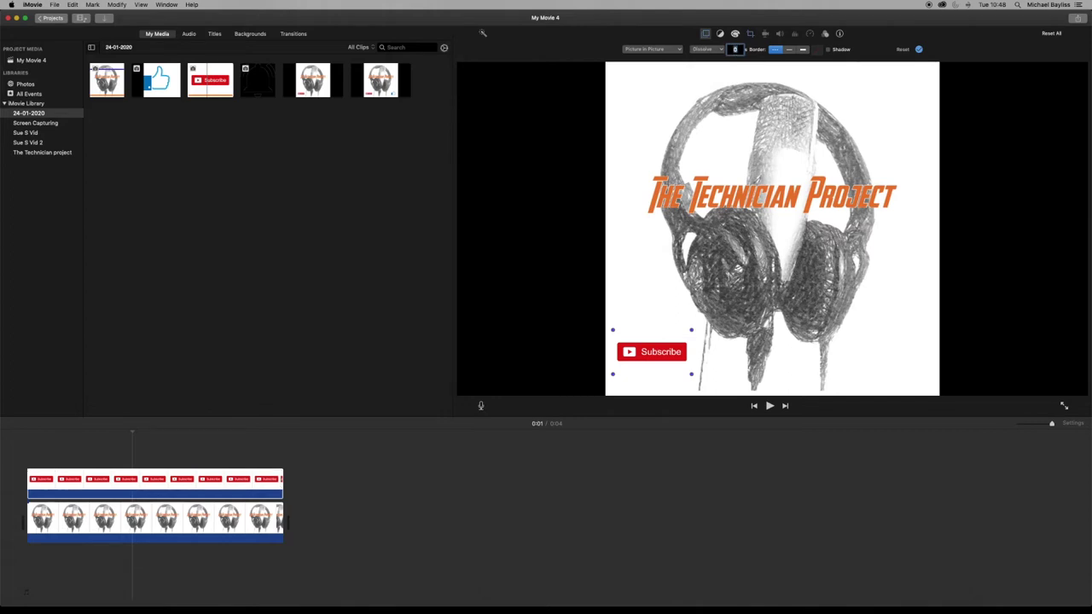
{"action": "left_click", "coordinate": [919, 49]}
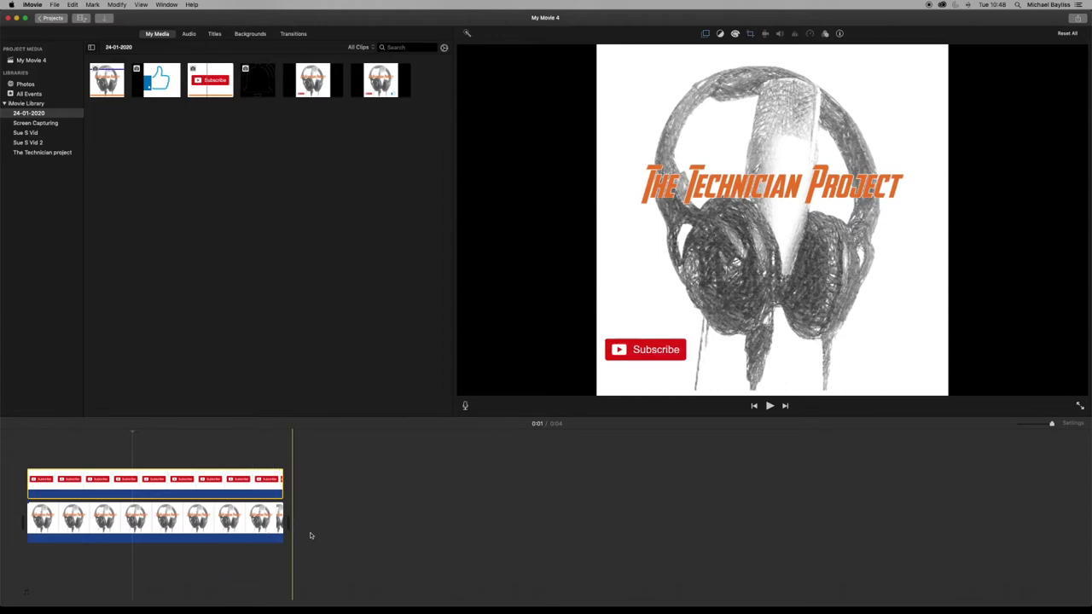
{"action": "left_click_drag", "start_coordinate": [310, 534], "coordinate": [256, 482]}
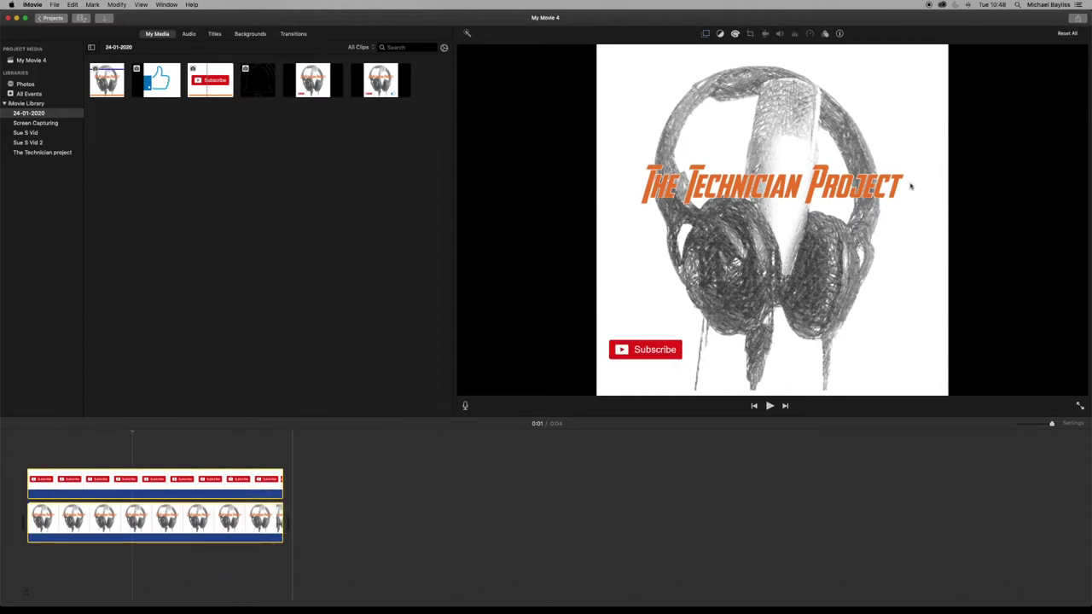
Step: Export the movie as a file named 'Layer 1' to the Desktop
{"action": "left_click", "coordinate": [1076, 18]}
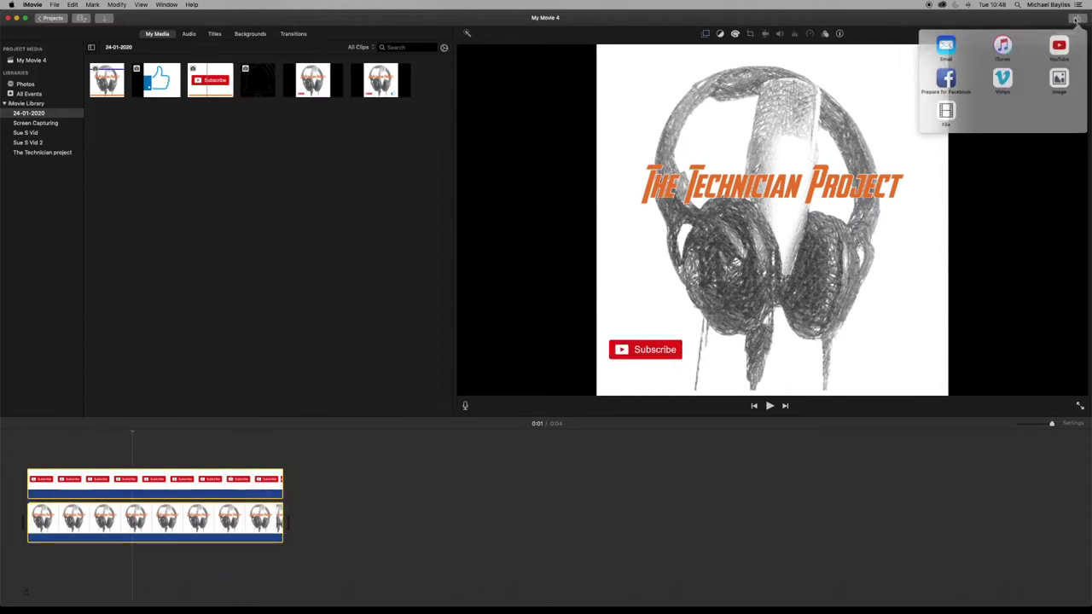
{"action": "left_click", "coordinate": [946, 111]}
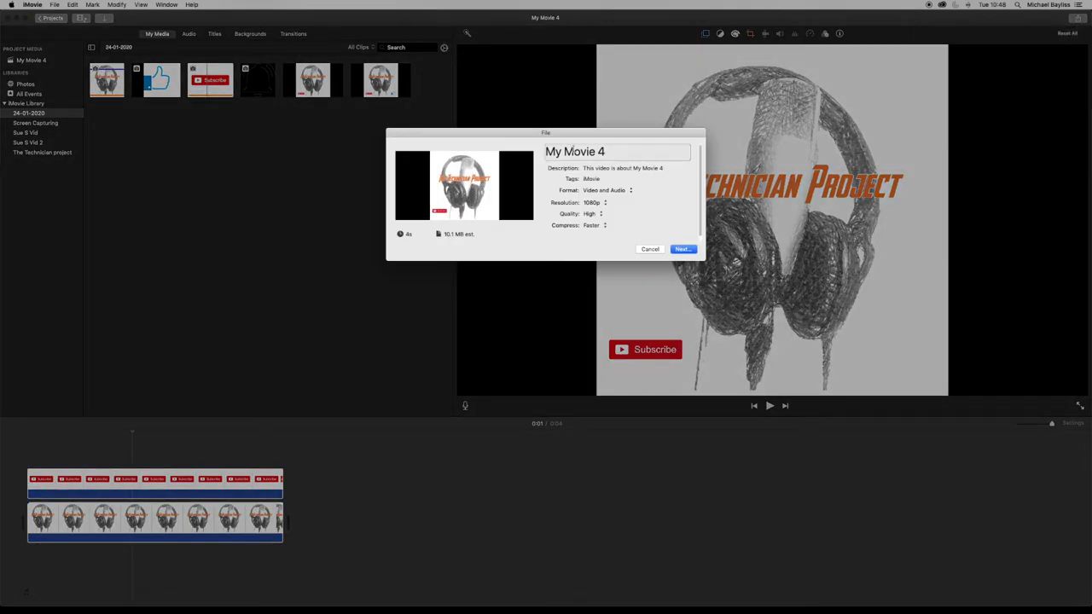
{"action": "triple_click", "coordinate": [574, 152]}
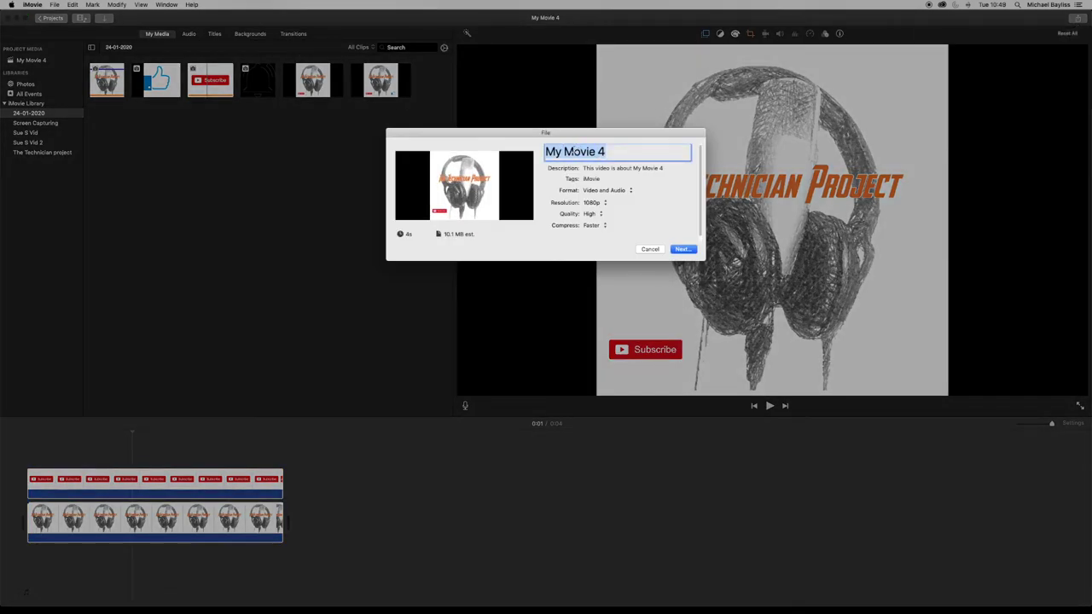
{"action": "type", "text": "L"}
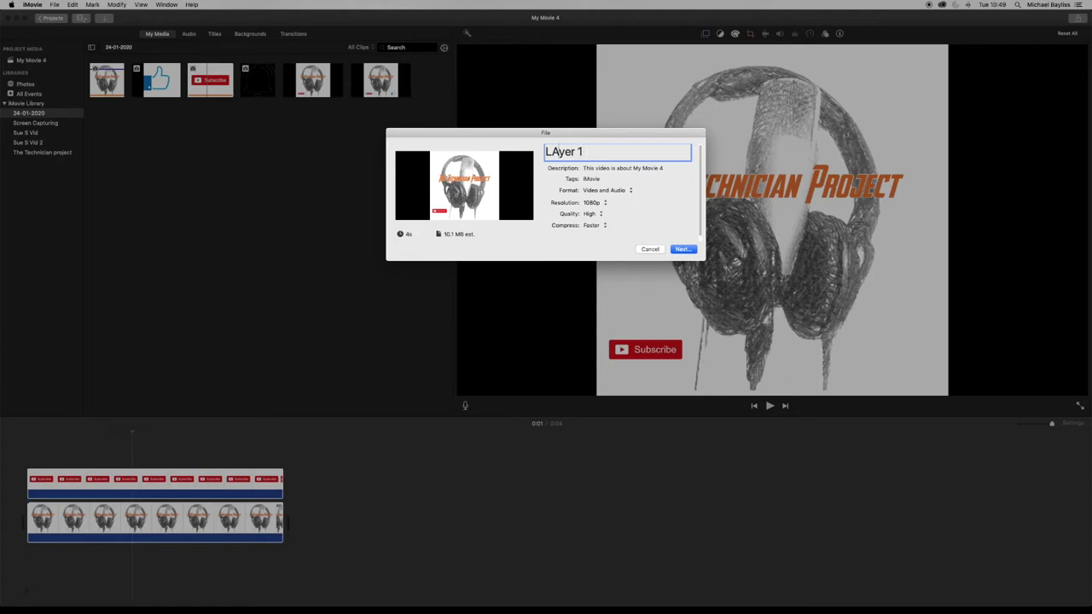
{"action": "type", "text": "Ayer 1"}
{"action": "key", "text": "Left"}
{"action": "key", "text": "Left"}
{"action": "key", "text": "Left"}
{"action": "key", "text": "Left"}
{"action": "key", "text": "Left"}
{"action": "key", "text": "BackSpace"}
{"action": "type", "text": "a"}
{"action": "left_click", "coordinate": [686, 249]}
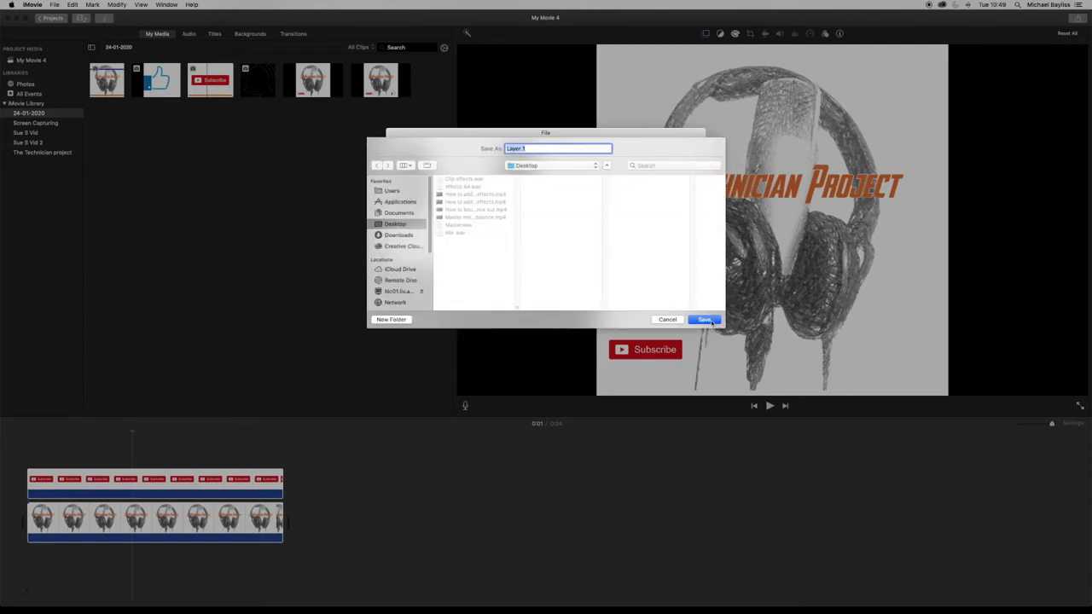
{"action": "left_click", "coordinate": [712, 321]}
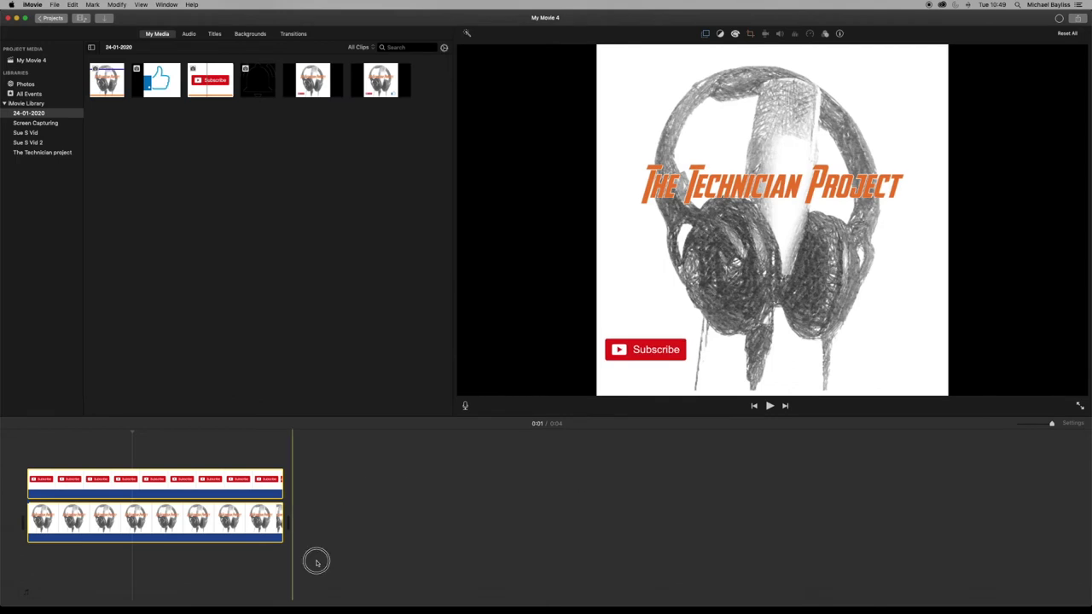
{"action": "left_click_drag", "start_coordinate": [316, 559], "coordinate": [229, 480]}
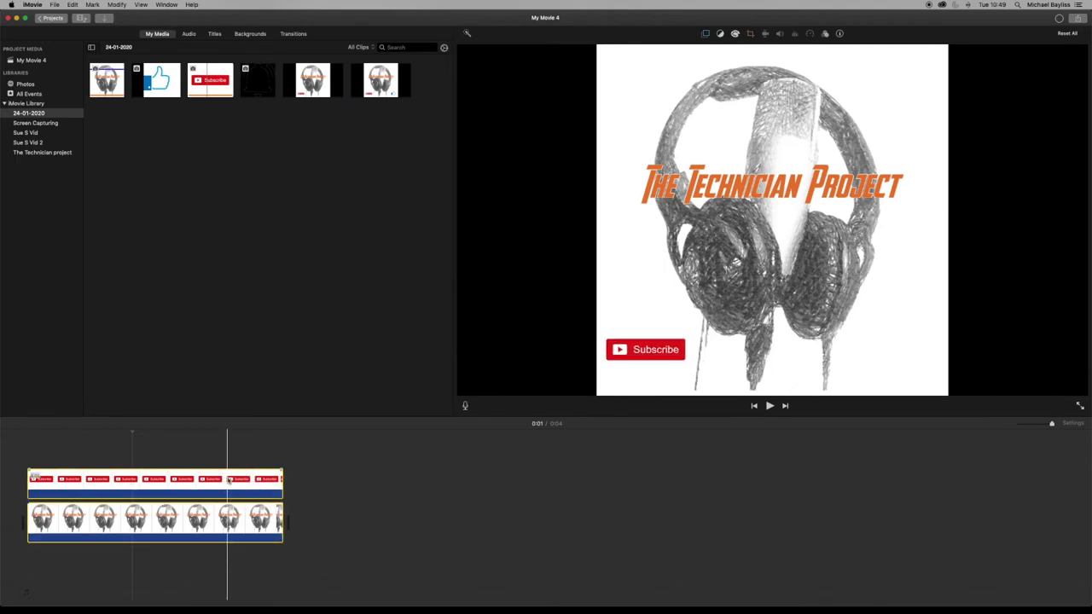
Step: Delete both timeline clips, exit full screen, and narrow the window to reveal the desktop
{"action": "key", "text": "Delete"}
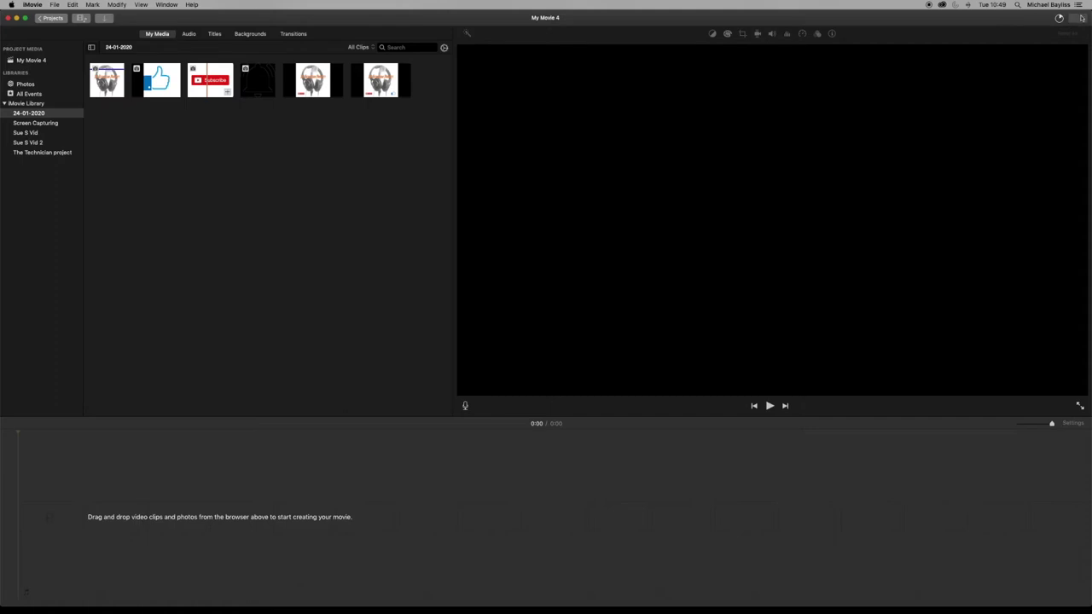
{"action": "key", "text": "ctrl+super+f"}
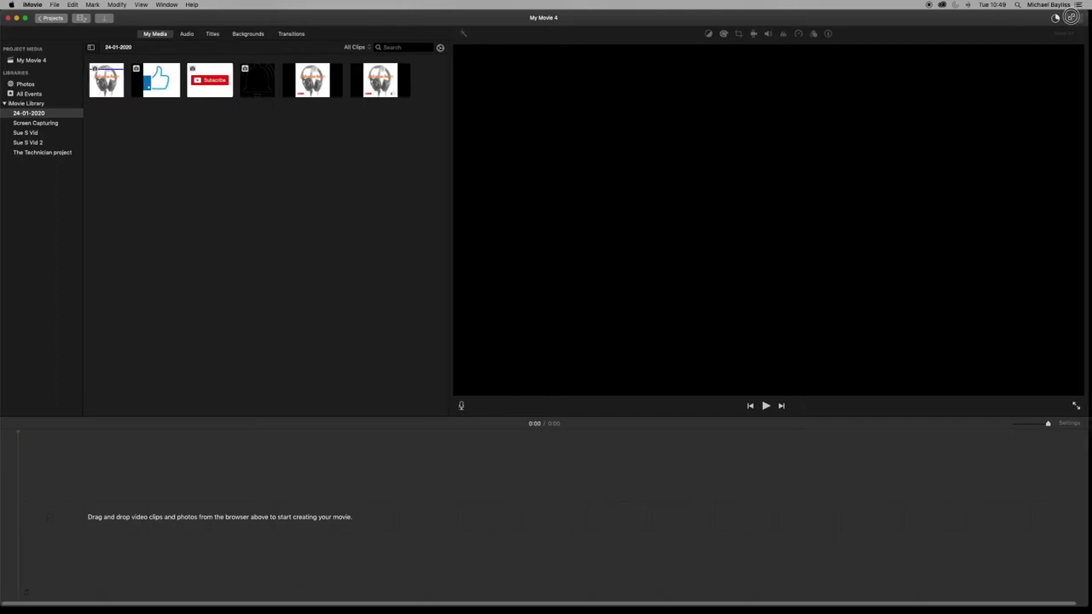
{"action": "left_click_drag", "start_coordinate": [1051, 20], "coordinate": [984, 24]}
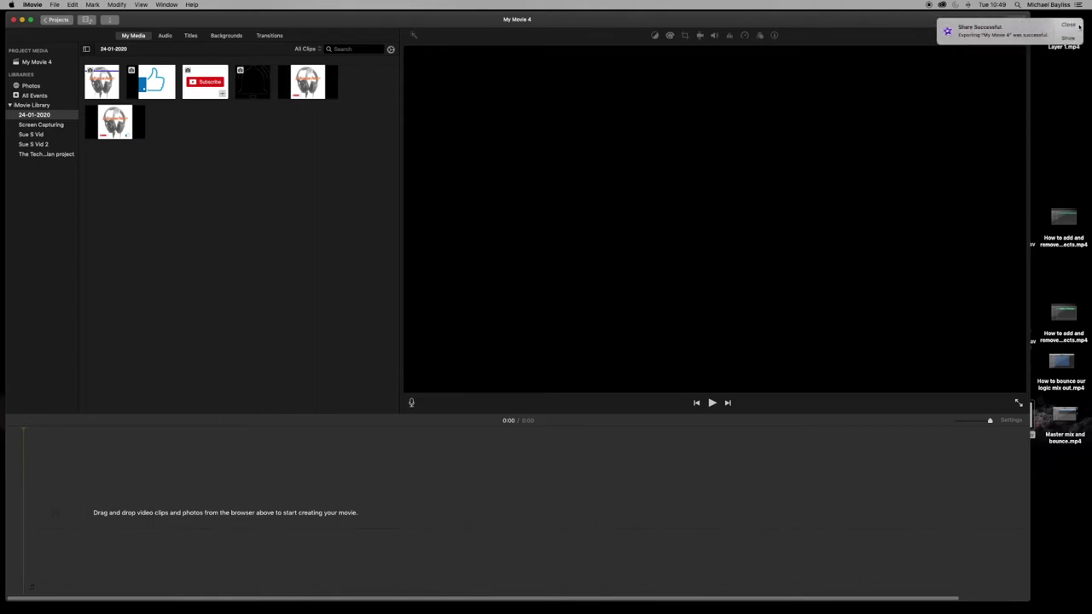
Step: Import Layer 1.mp4 from the desktop into the media browser and add it to the timeline
{"action": "left_click", "coordinate": [1071, 25]}
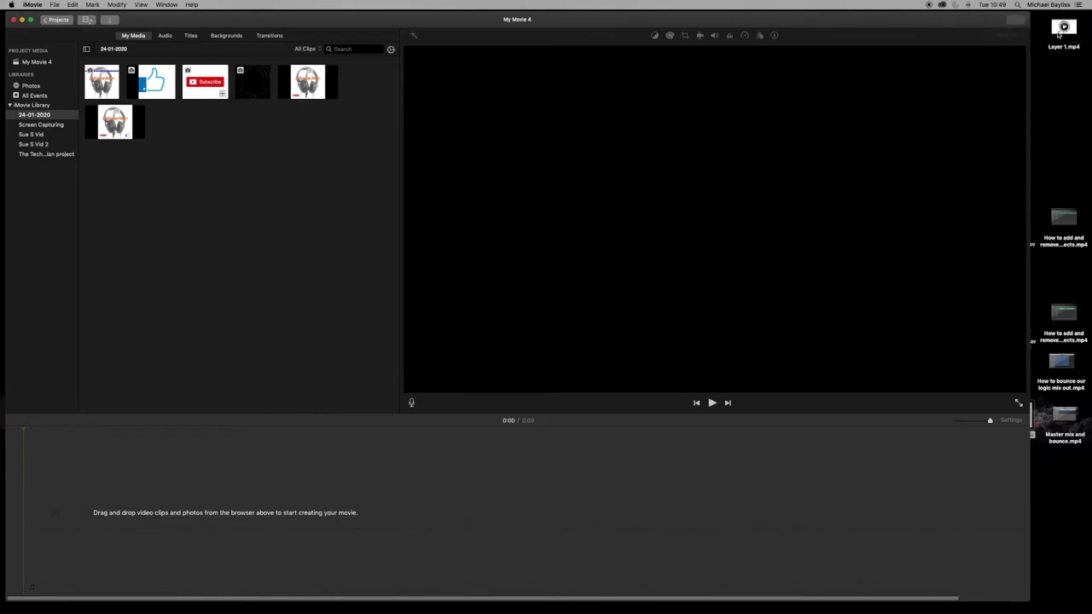
{"action": "left_click_drag", "start_coordinate": [1058, 34], "coordinate": [263, 188]}
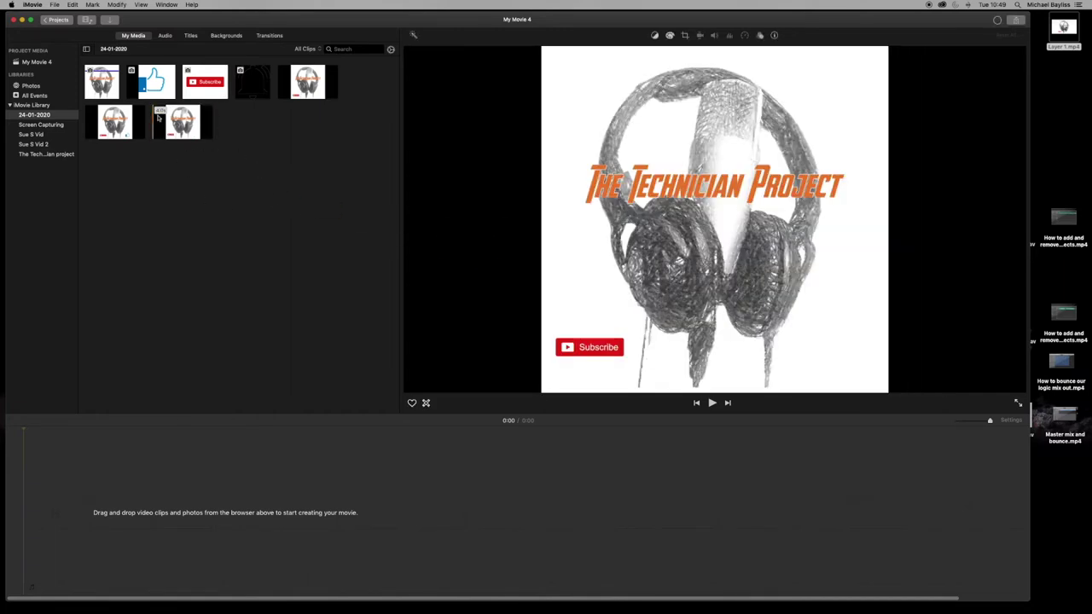
{"action": "left_click", "coordinate": [175, 124]}
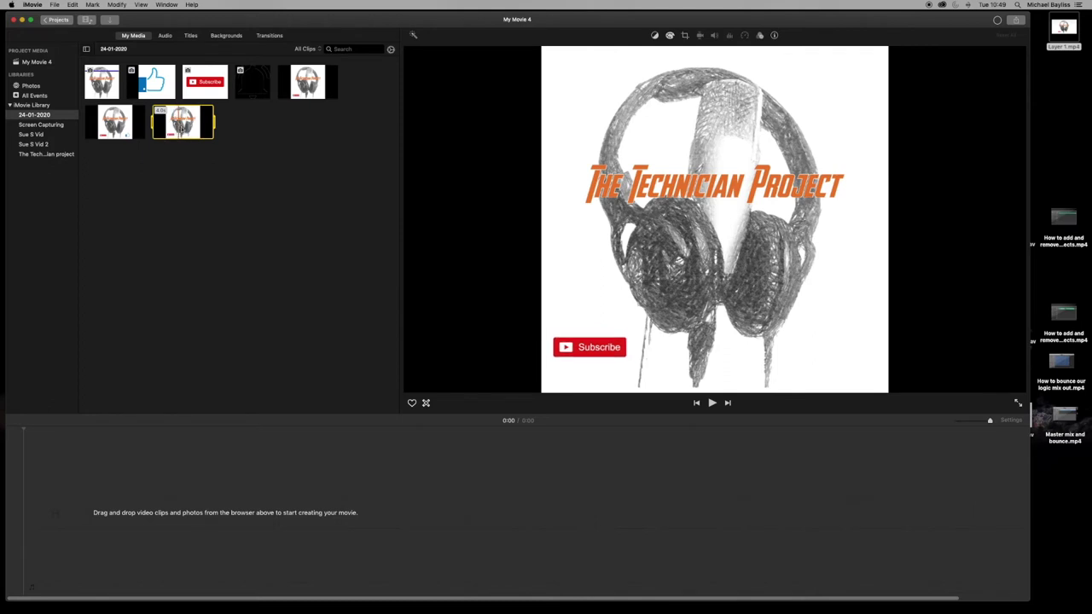
{"action": "left_click_drag", "start_coordinate": [183, 123], "coordinate": [98, 516]}
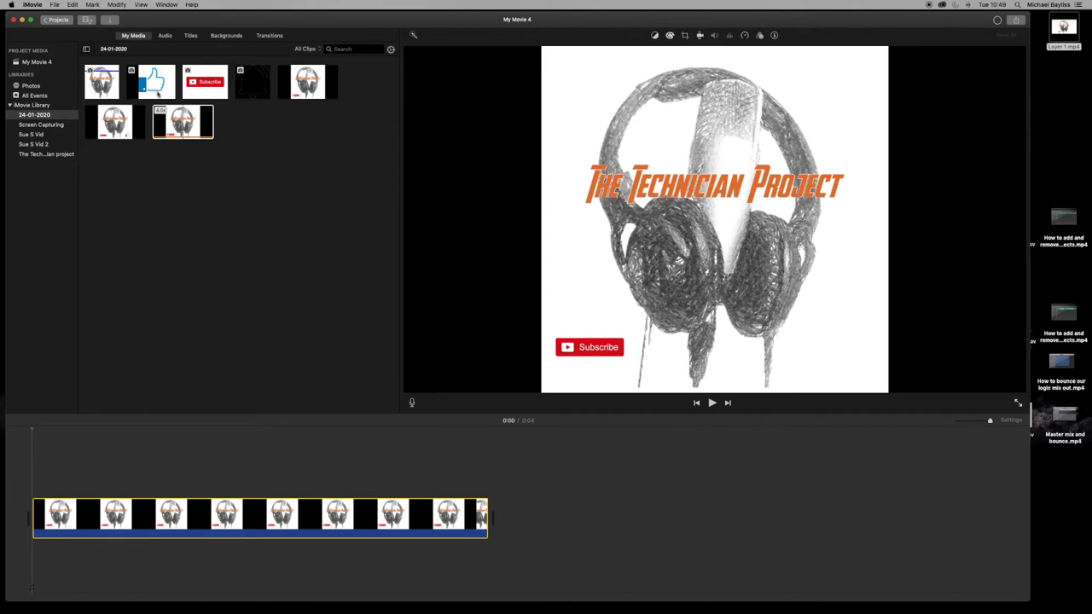
Step: Place the thumbs-up clip above the main clip as Picture in Picture, cropped to Fit
{"action": "left_click", "coordinate": [157, 92]}
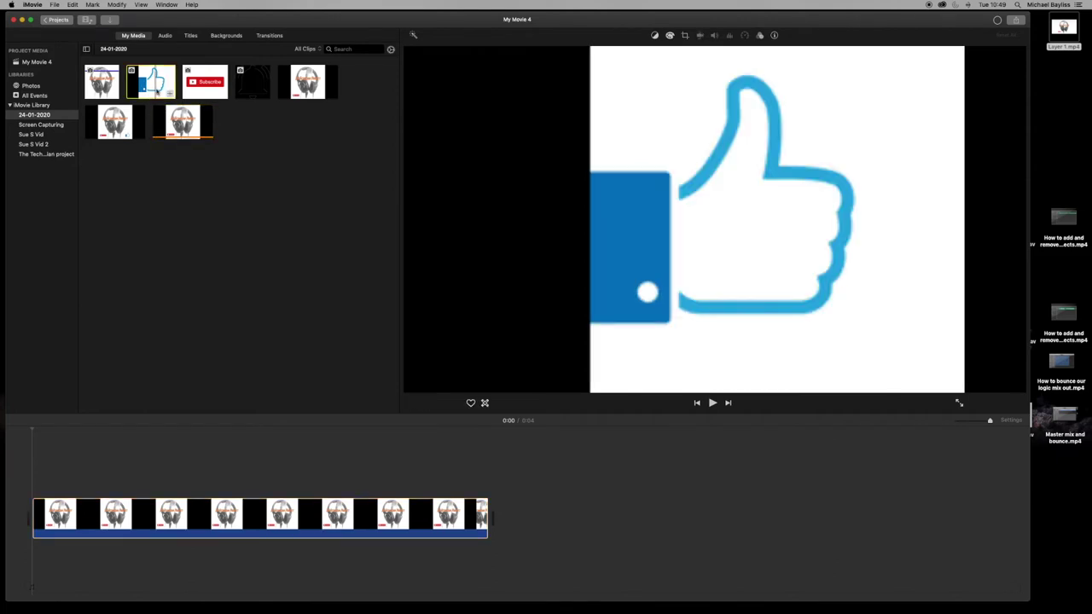
{"action": "left_click_drag", "start_coordinate": [157, 92], "coordinate": [69, 461]}
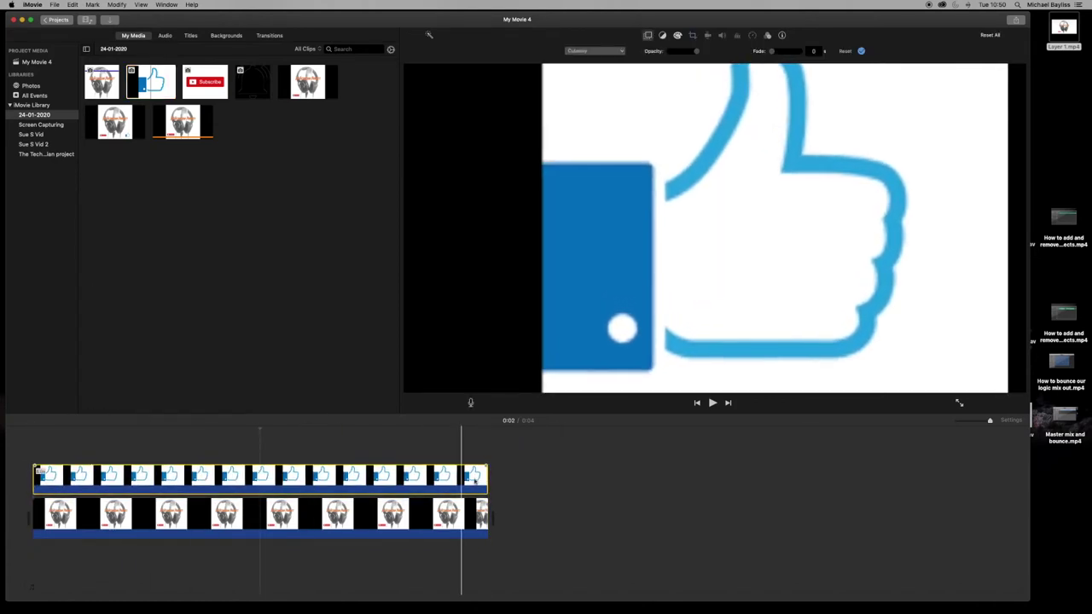
{"action": "left_click", "coordinate": [383, 472]}
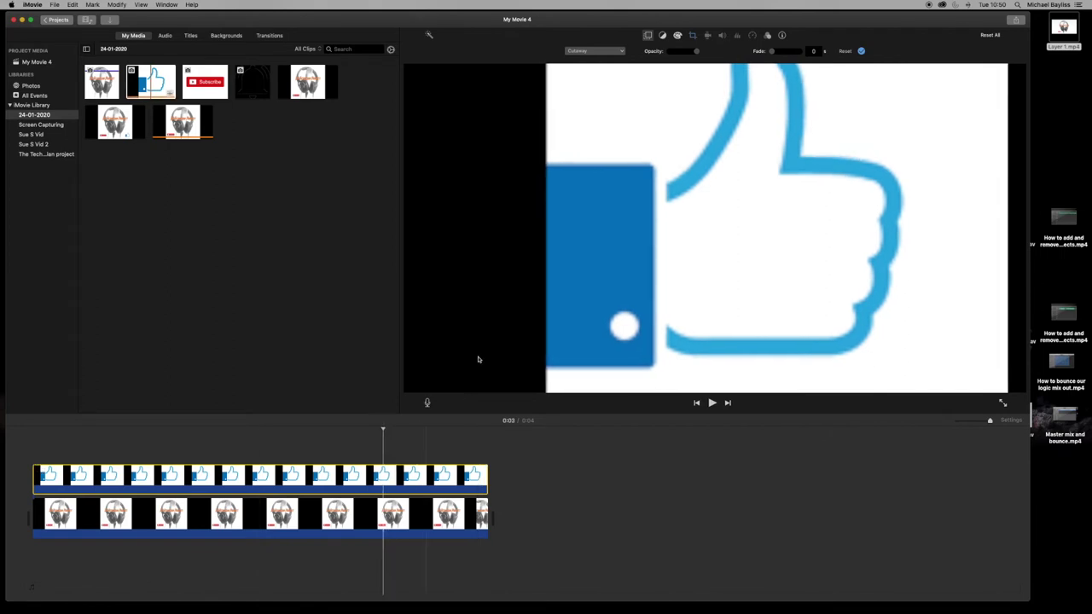
{"action": "left_click", "coordinate": [586, 53]}
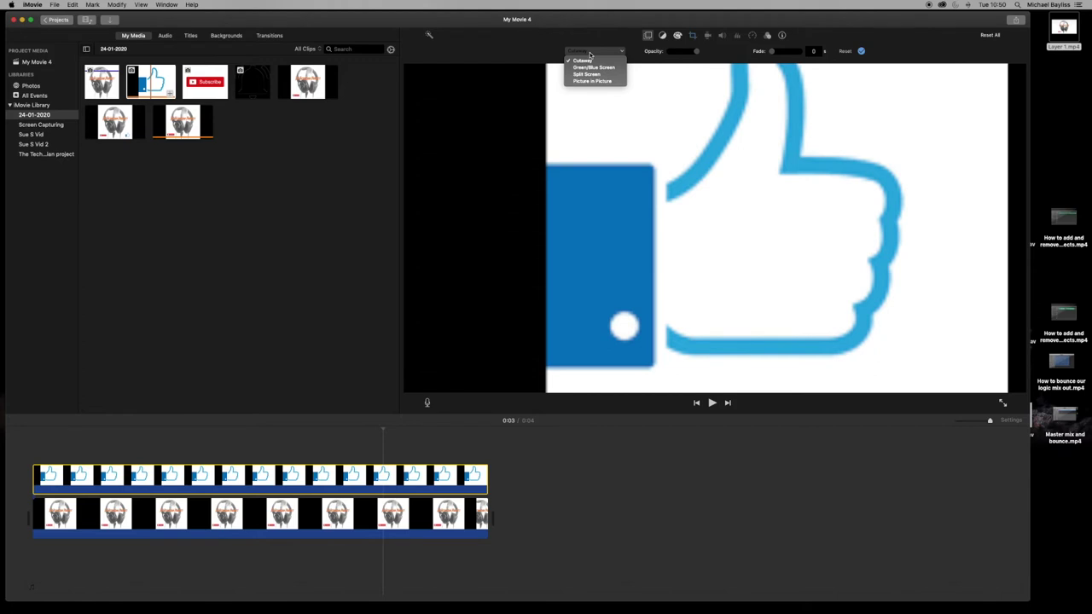
{"action": "left_click", "coordinate": [603, 87]}
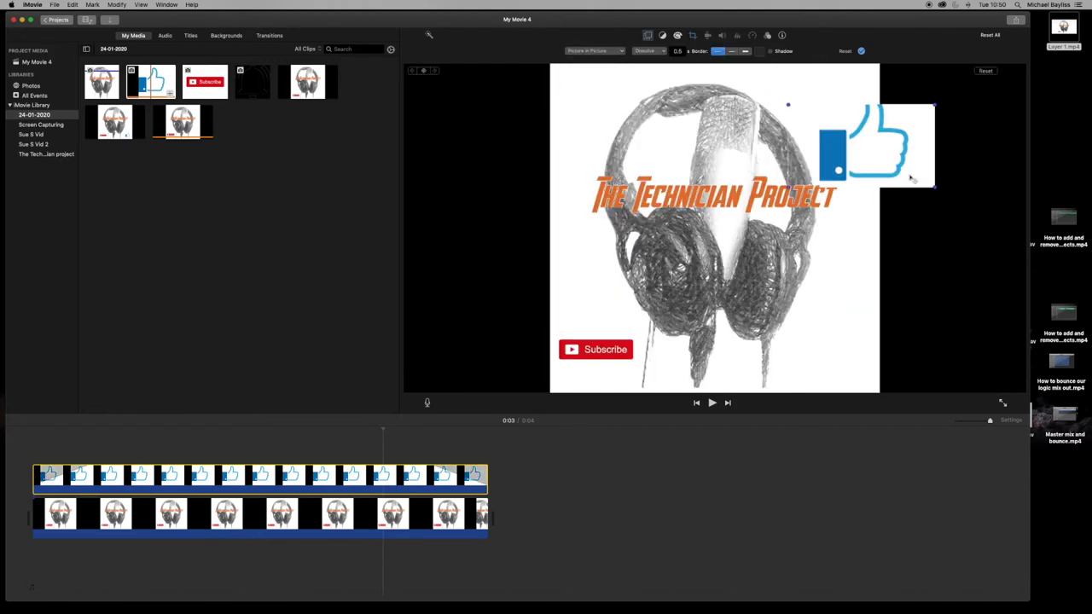
{"action": "left_click", "coordinate": [693, 37]}
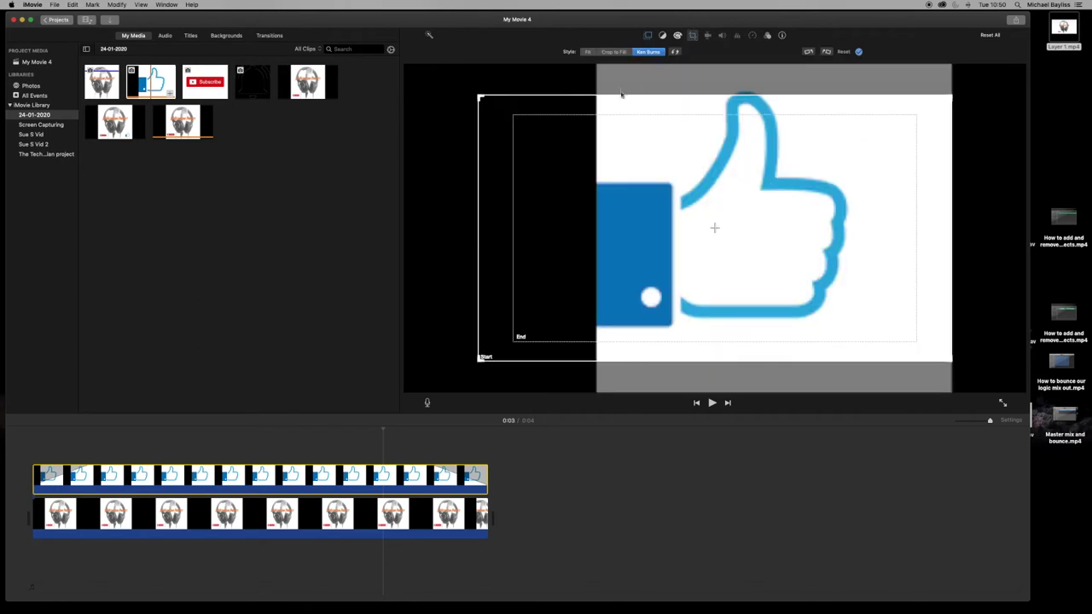
{"action": "left_click", "coordinate": [587, 52]}
{"action": "left_click", "coordinate": [858, 51]}
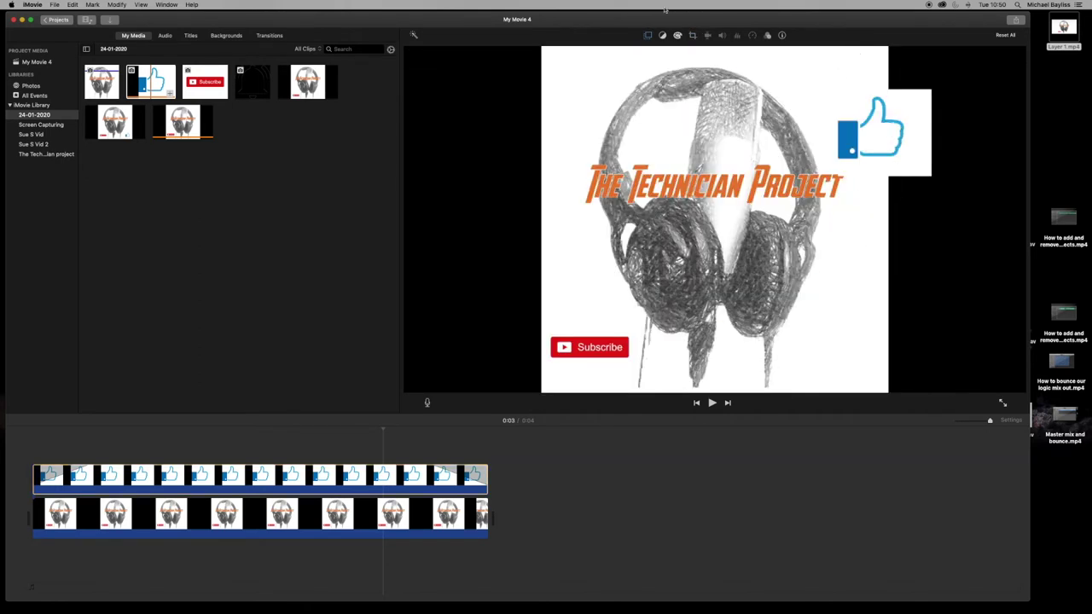
Step: Move and shrink the thumbs-up inset into the bottom-right corner, then apply the overlay settings
{"action": "left_click", "coordinate": [648, 36]}
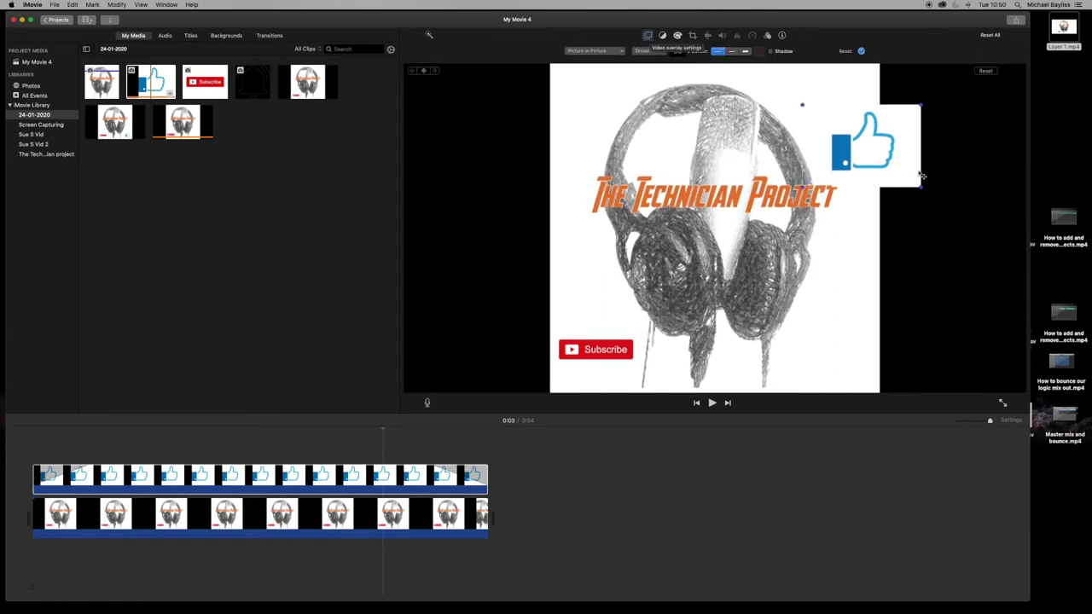
{"action": "left_click_drag", "start_coordinate": [892, 170], "coordinate": [855, 373]}
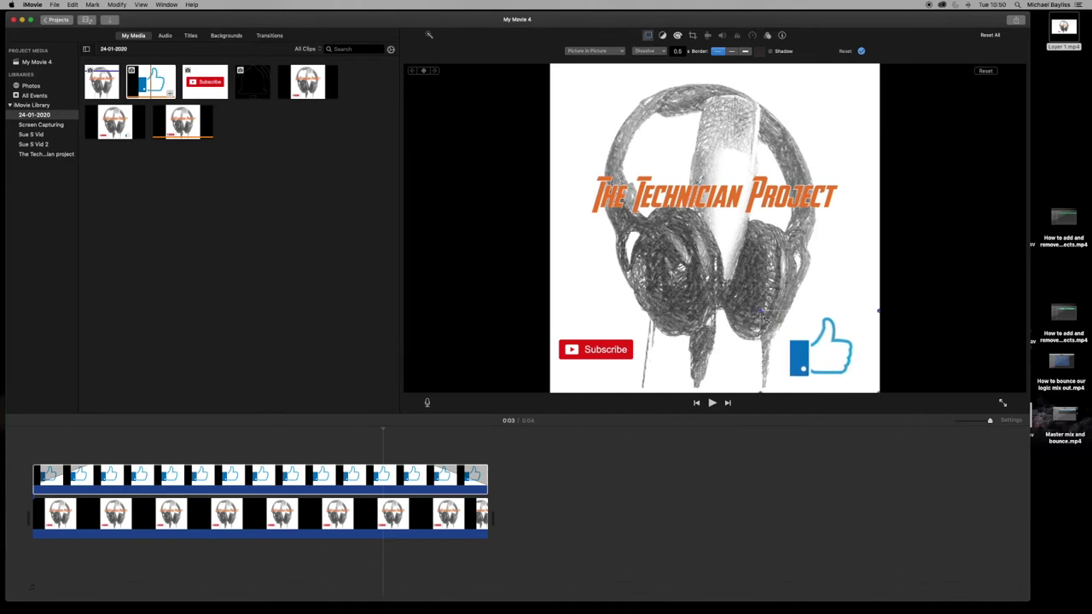
{"action": "left_click_drag", "start_coordinate": [765, 319], "coordinate": [842, 359]}
{"action": "left_click", "coordinate": [898, 332]}
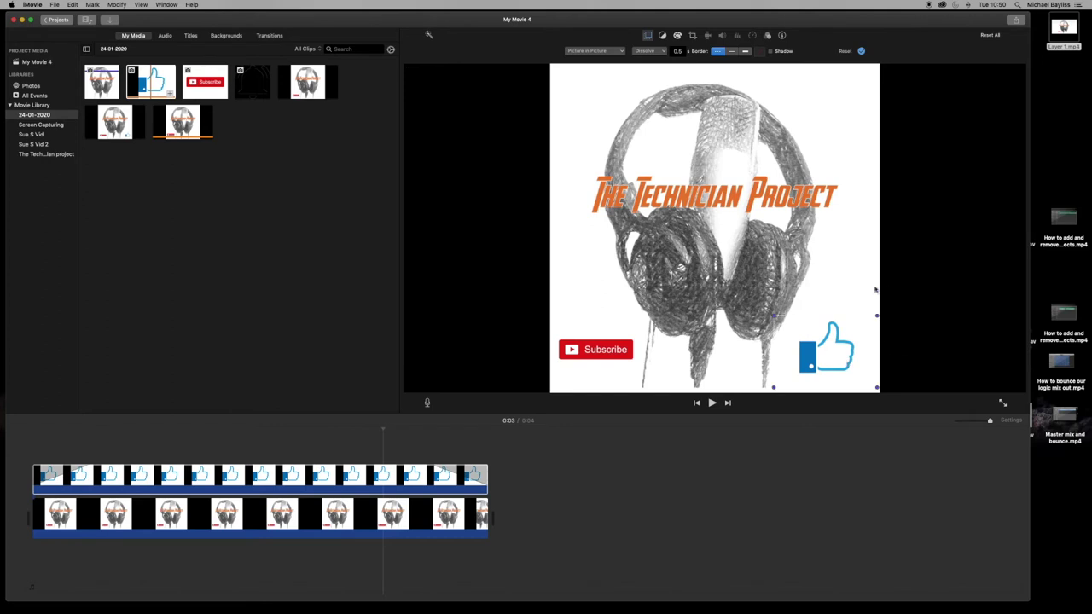
{"action": "left_click", "coordinate": [418, 478]}
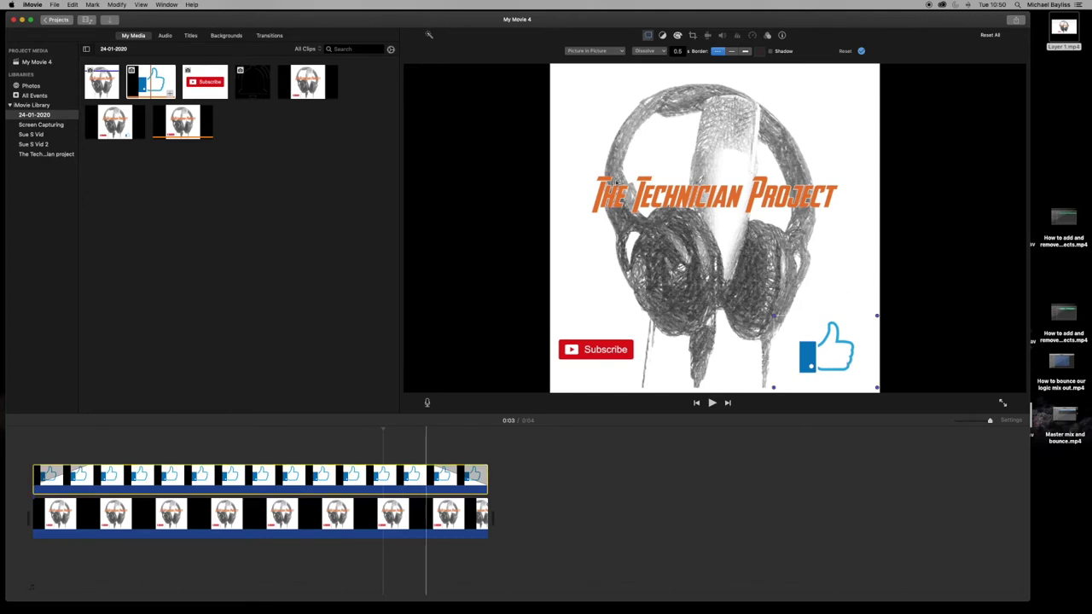
{"action": "left_click", "coordinate": [678, 52]}
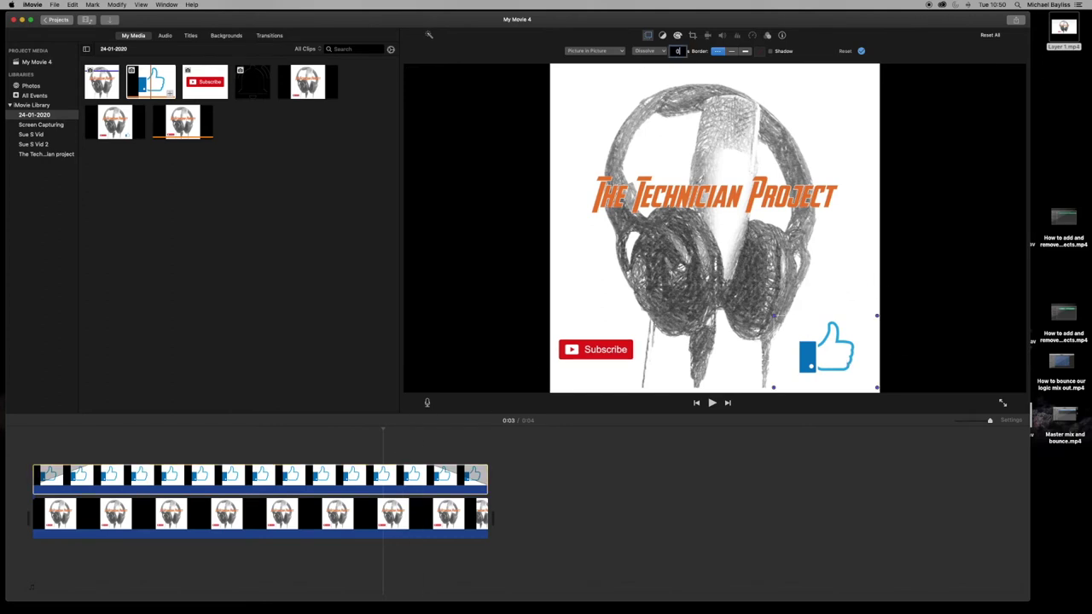
{"action": "left_click", "coordinate": [861, 50]}
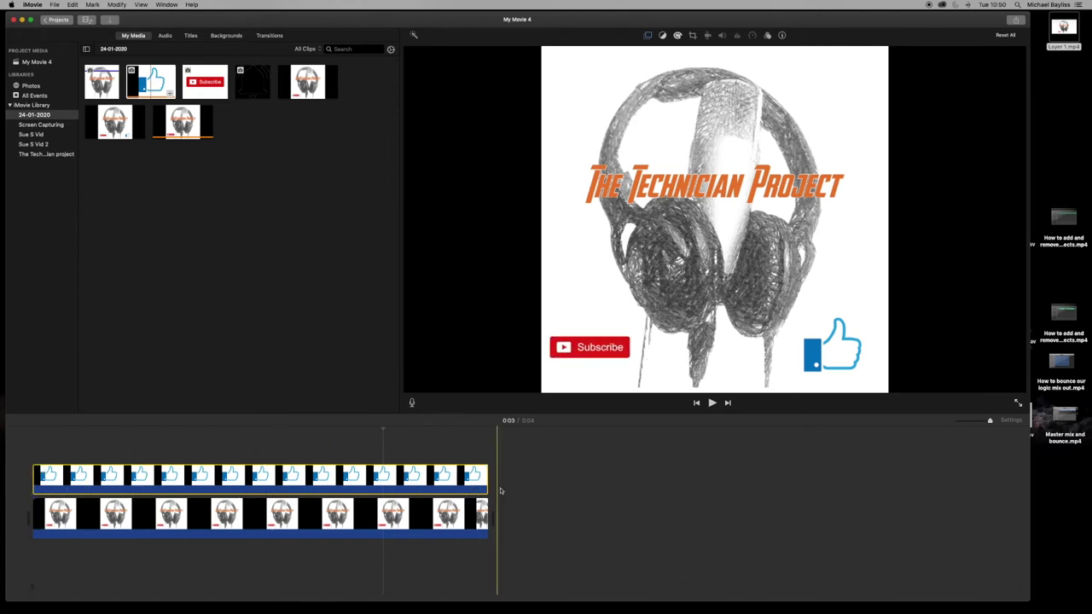
Step: Export the composited end card as a file named 'Layer 2' to the Desktop
{"action": "left_click", "coordinate": [1018, 19]}
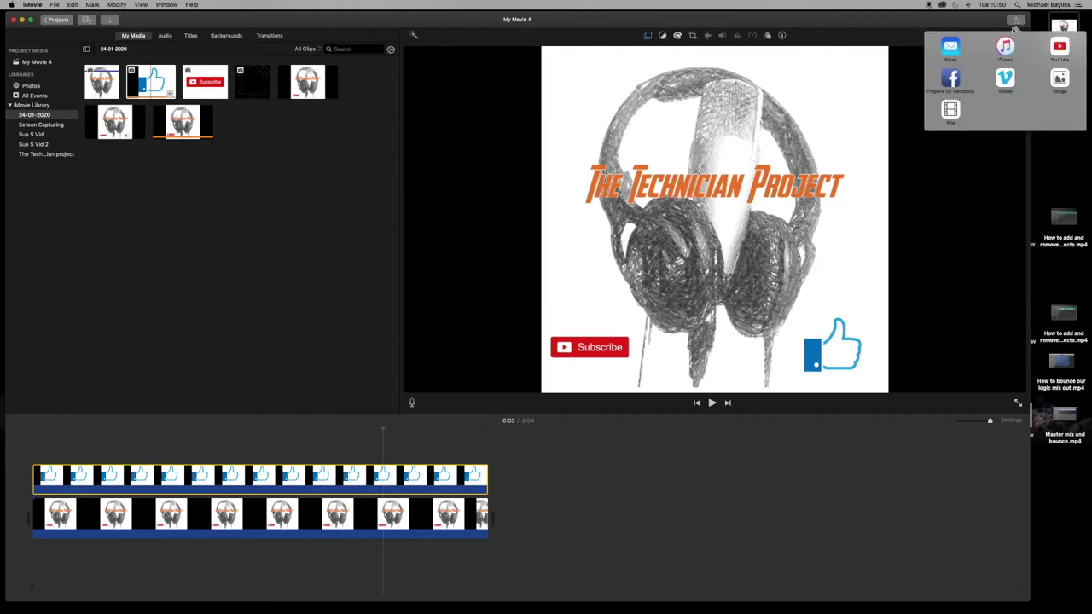
{"action": "left_click", "coordinate": [951, 109]}
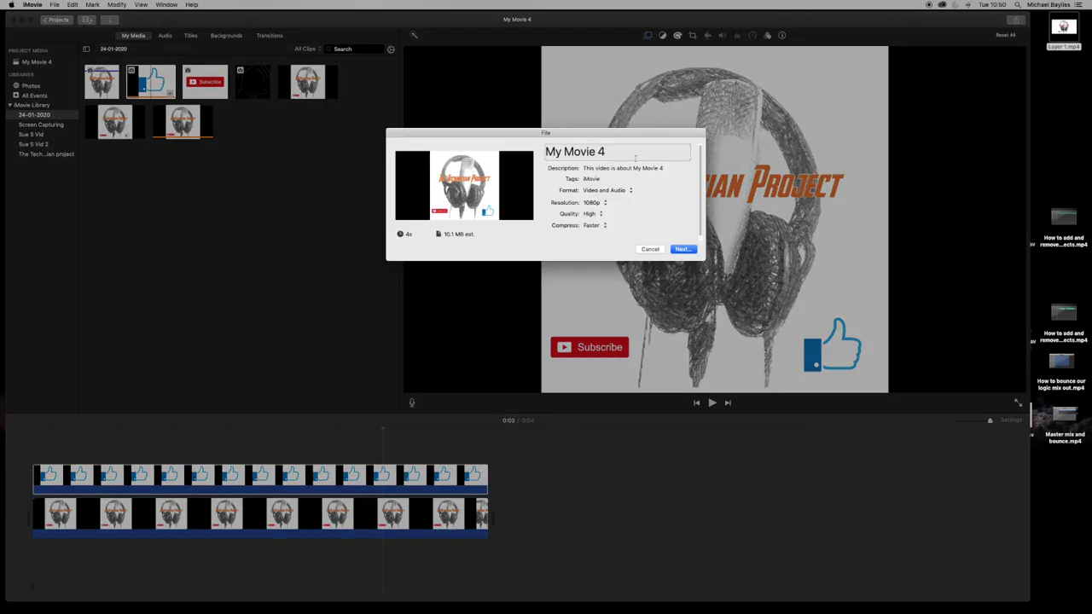
{"action": "left_click", "coordinate": [634, 158]}
{"action": "type", "text": "Layer 2"}
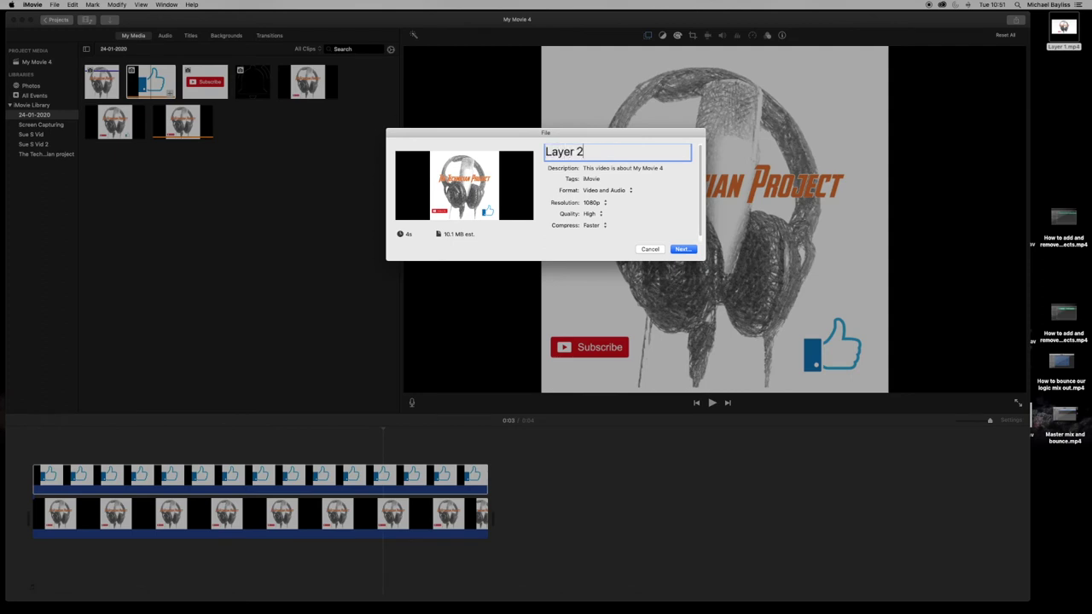
{"action": "key", "text": "Return"}
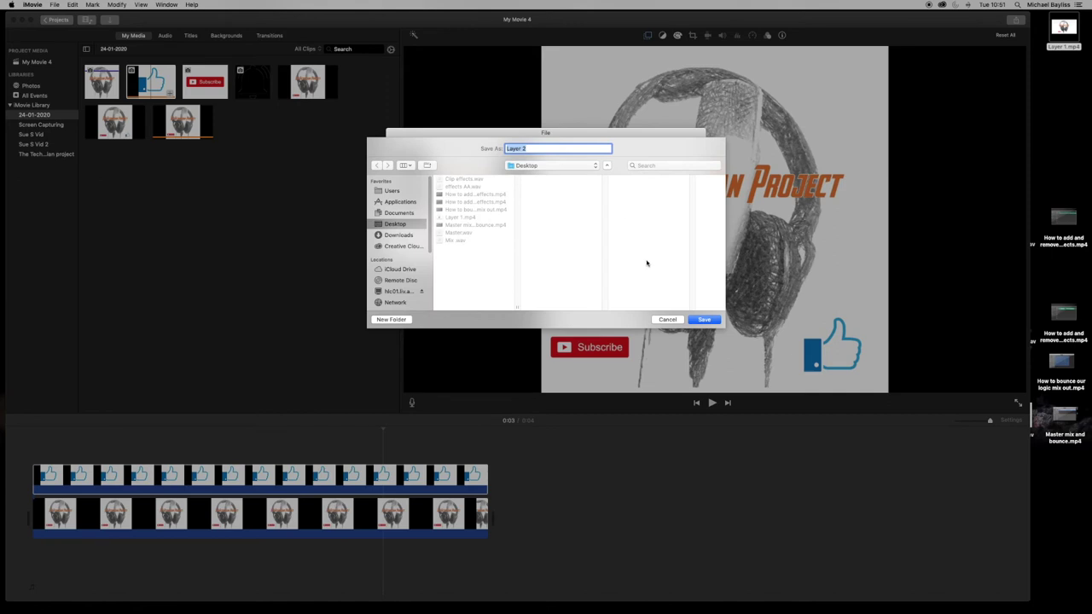
{"action": "left_click", "coordinate": [699, 319]}
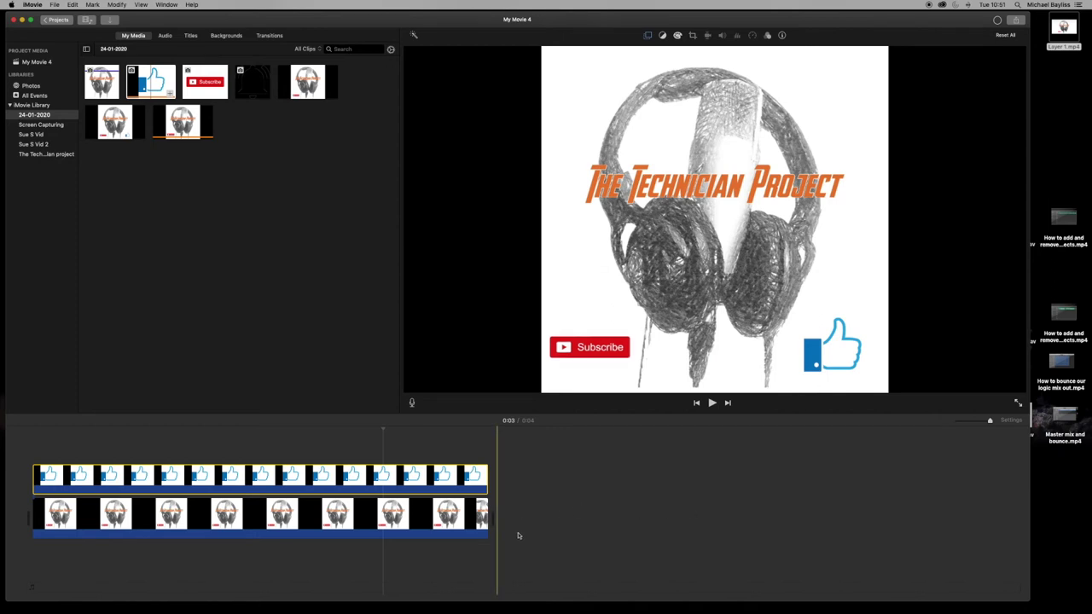
Step: Clear the timeline, import Layer 2.mp4, and place it as the only timeline clip
{"action": "left_click_drag", "start_coordinate": [518, 536], "coordinate": [422, 481]}
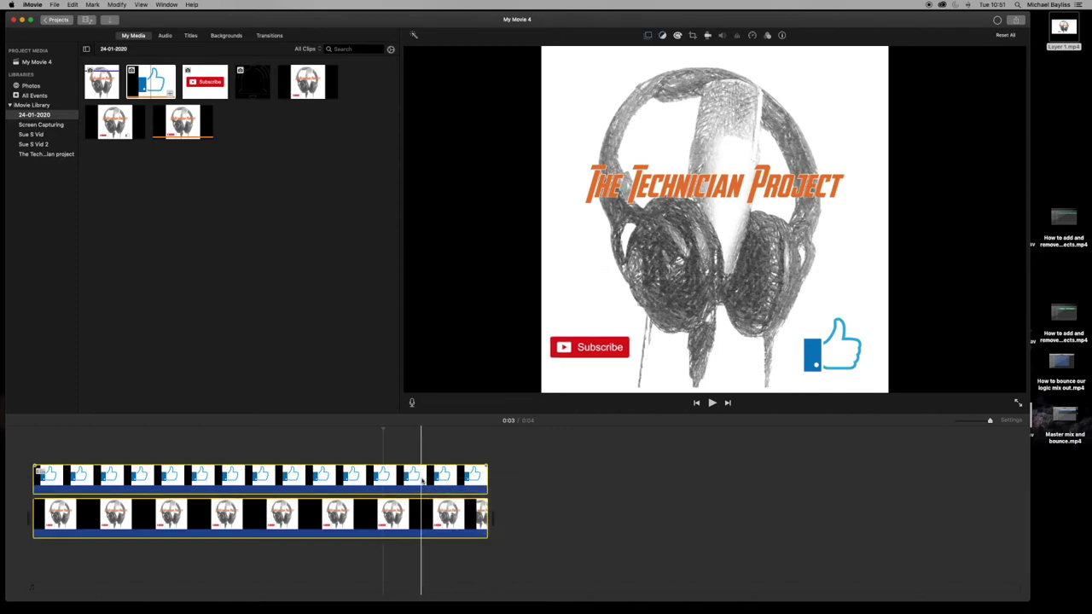
{"action": "key", "text": "Delete"}
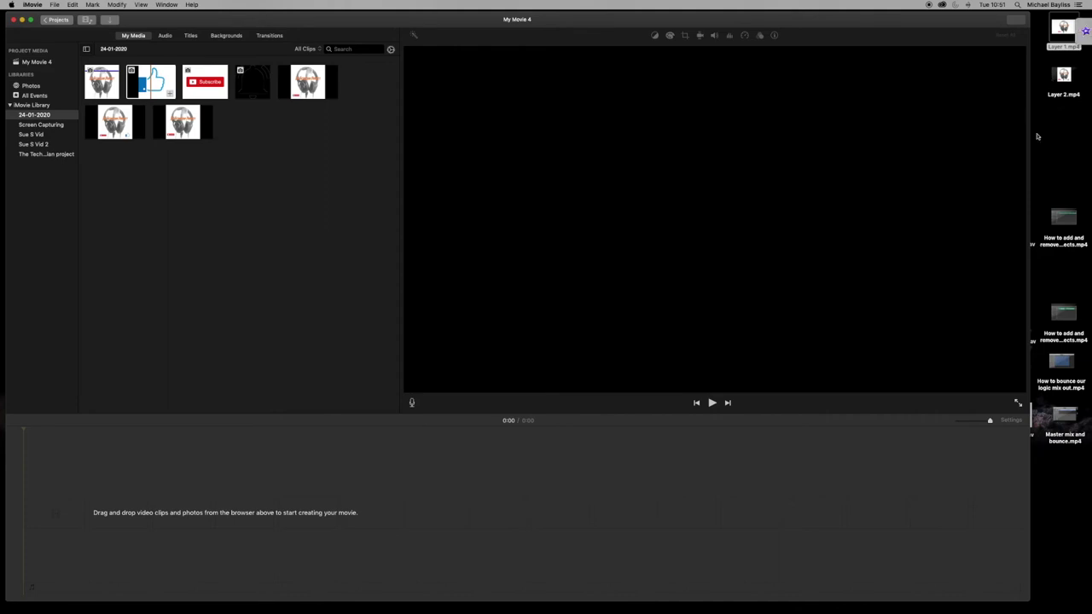
{"action": "left_click", "coordinate": [1068, 25]}
{"action": "left_click_drag", "start_coordinate": [1064, 82], "coordinate": [307, 128]}
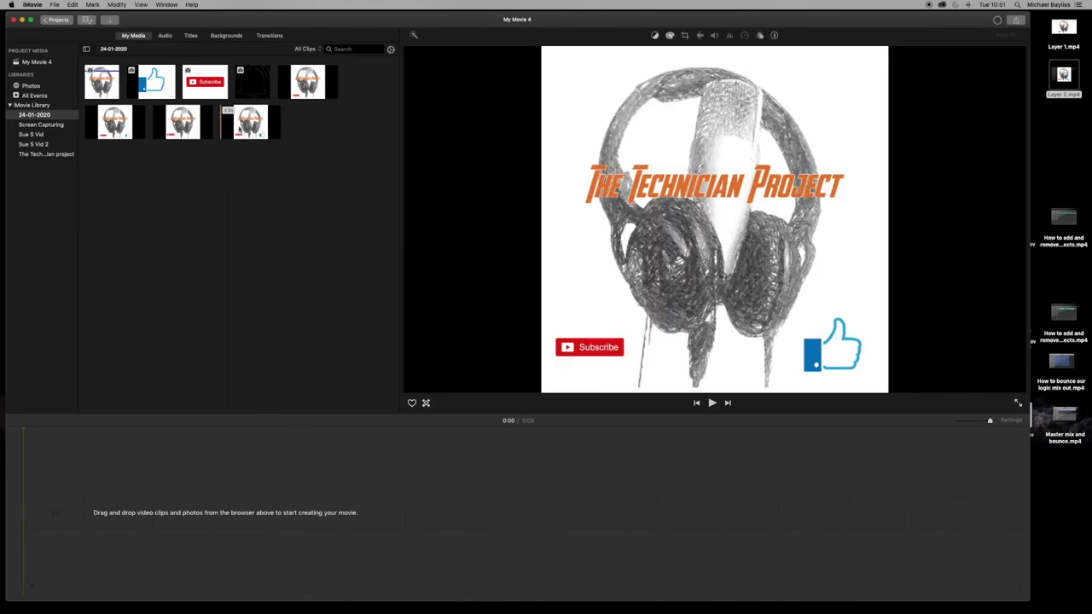
{"action": "left_click", "coordinate": [271, 130]}
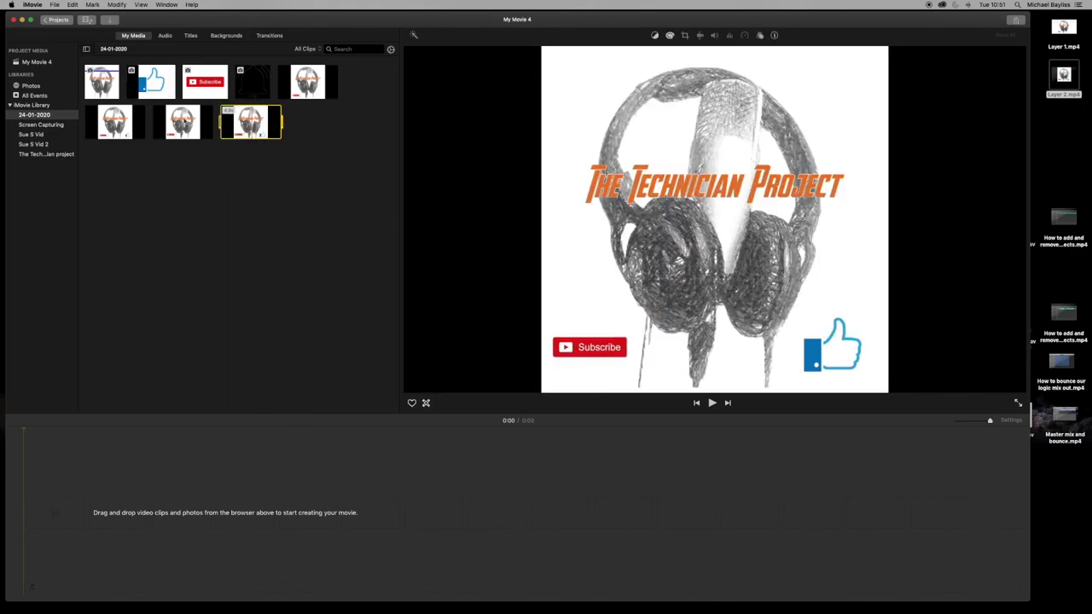
{"action": "left_click_drag", "start_coordinate": [240, 124], "coordinate": [124, 521]}
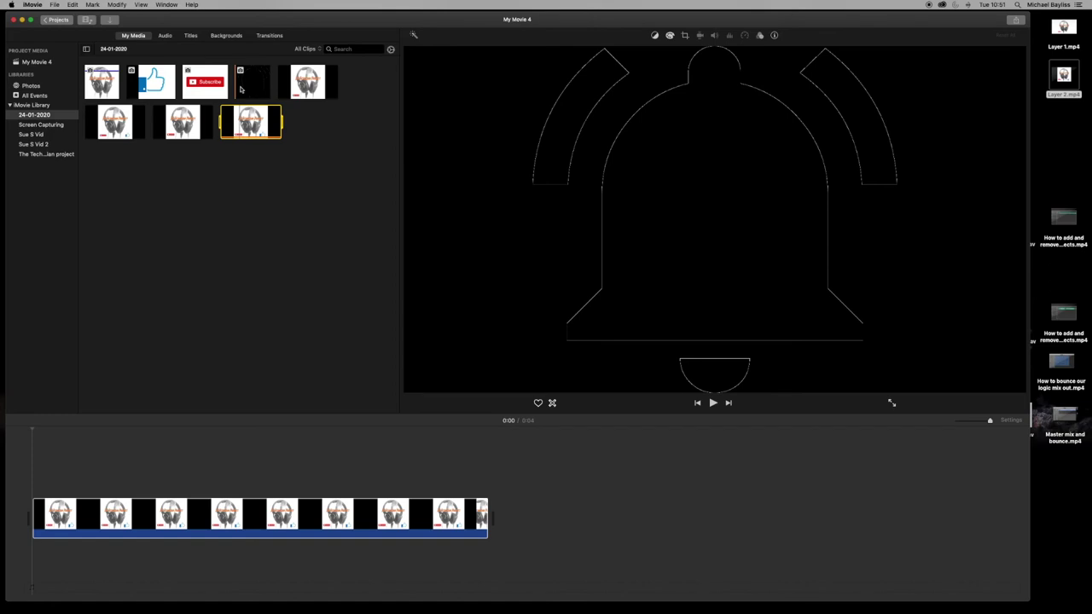
Step: Add the bell clip above the main clip, cropped to Fit instead of Ken Burns
{"action": "left_click", "coordinate": [248, 90]}
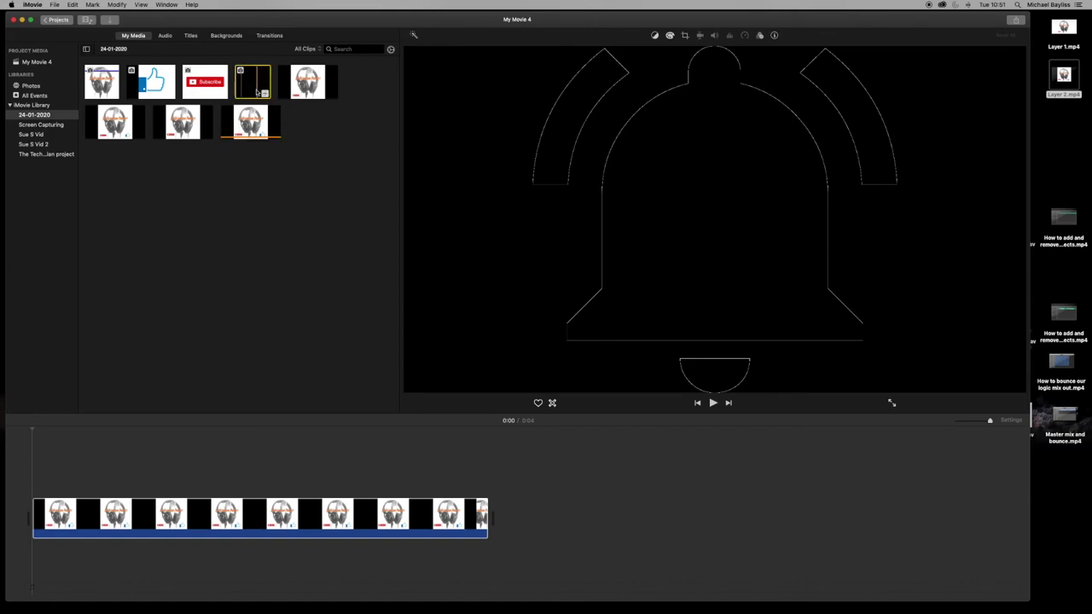
{"action": "left_click_drag", "start_coordinate": [258, 92], "coordinate": [34, 470]}
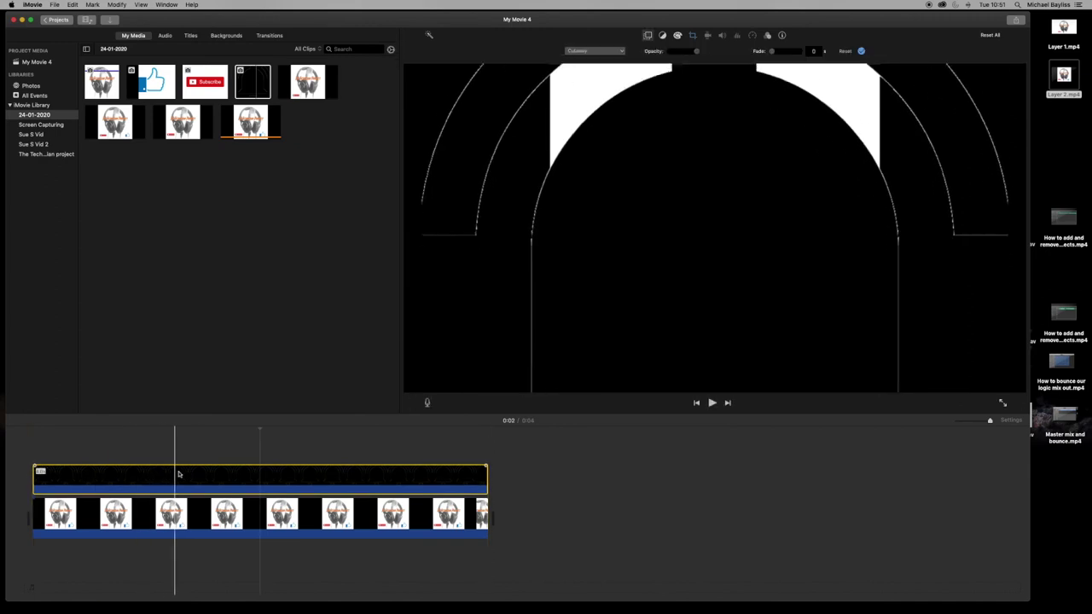
{"action": "left_click", "coordinate": [391, 483]}
{"action": "left_click", "coordinate": [693, 34]}
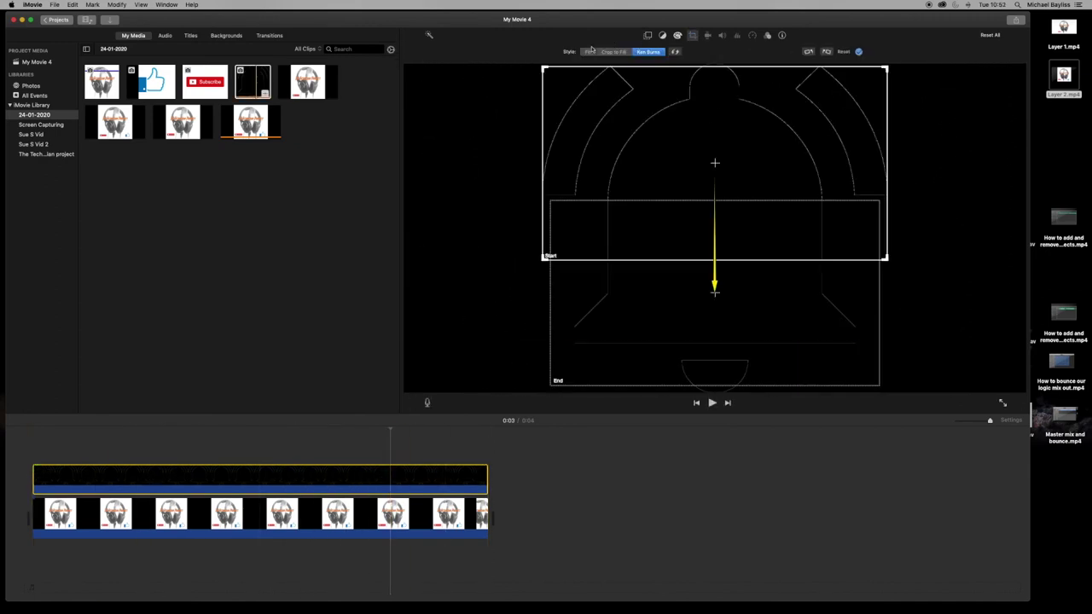
{"action": "left_click", "coordinate": [589, 52]}
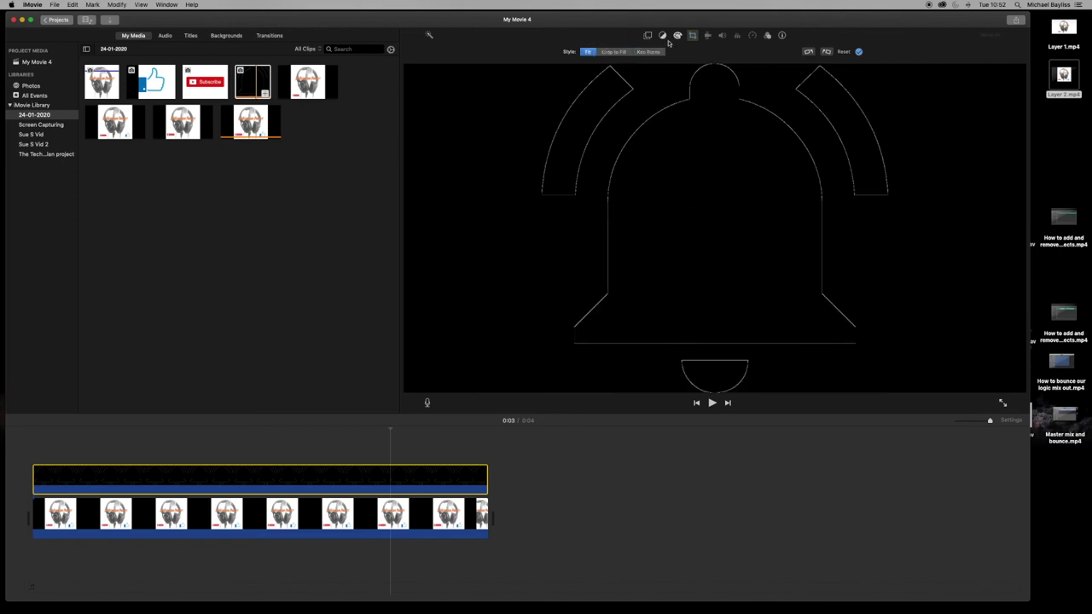
Step: Make the bell a small Picture in Picture inset just above the Subscribe button and apply
{"action": "left_click", "coordinate": [648, 36]}
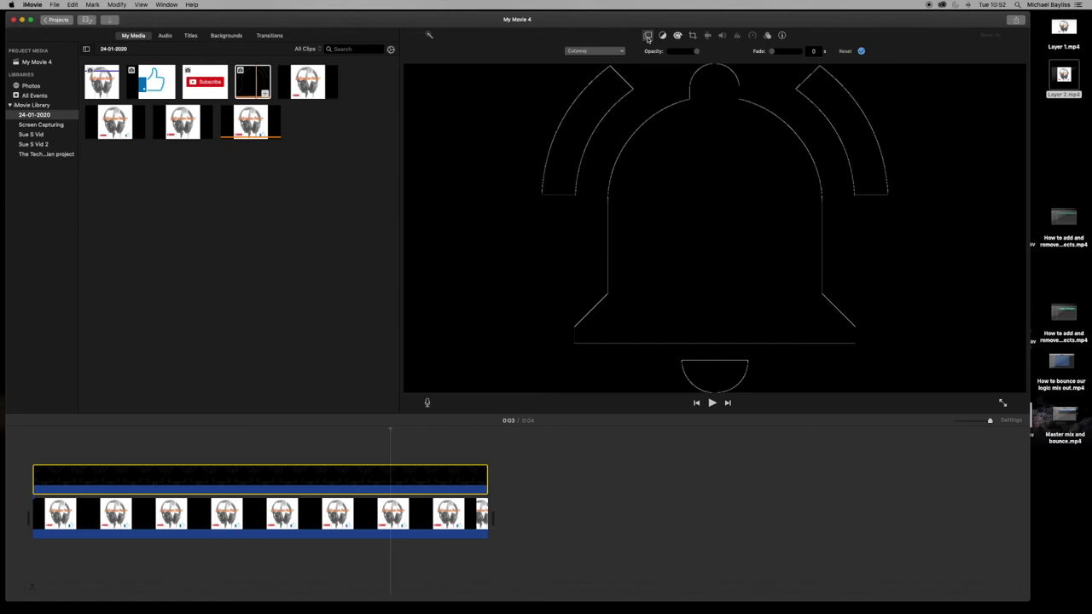
{"action": "left_click", "coordinate": [580, 52]}
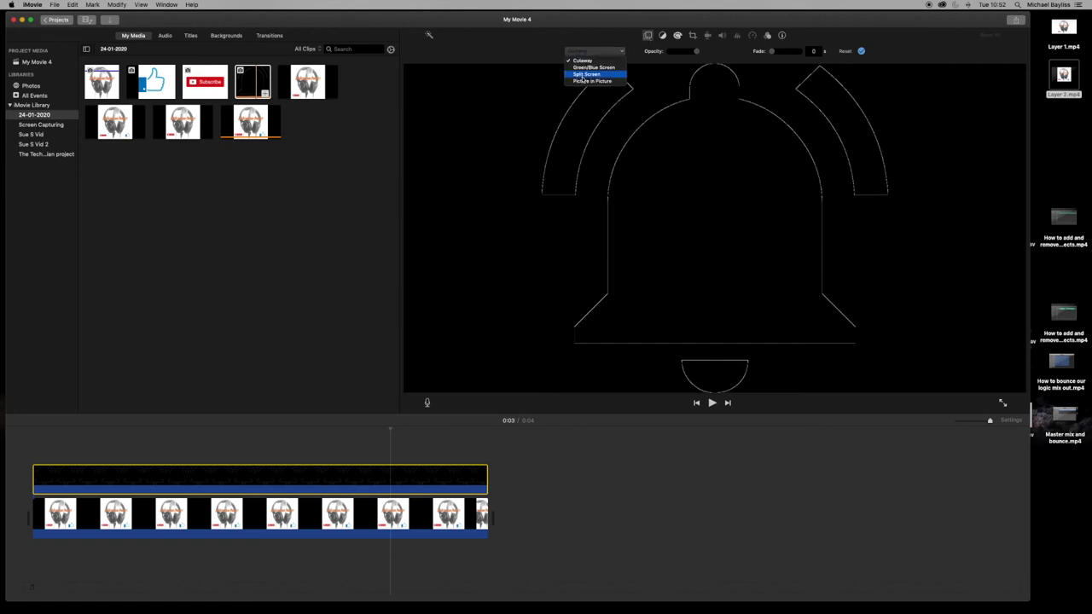
{"action": "left_click", "coordinate": [587, 82]}
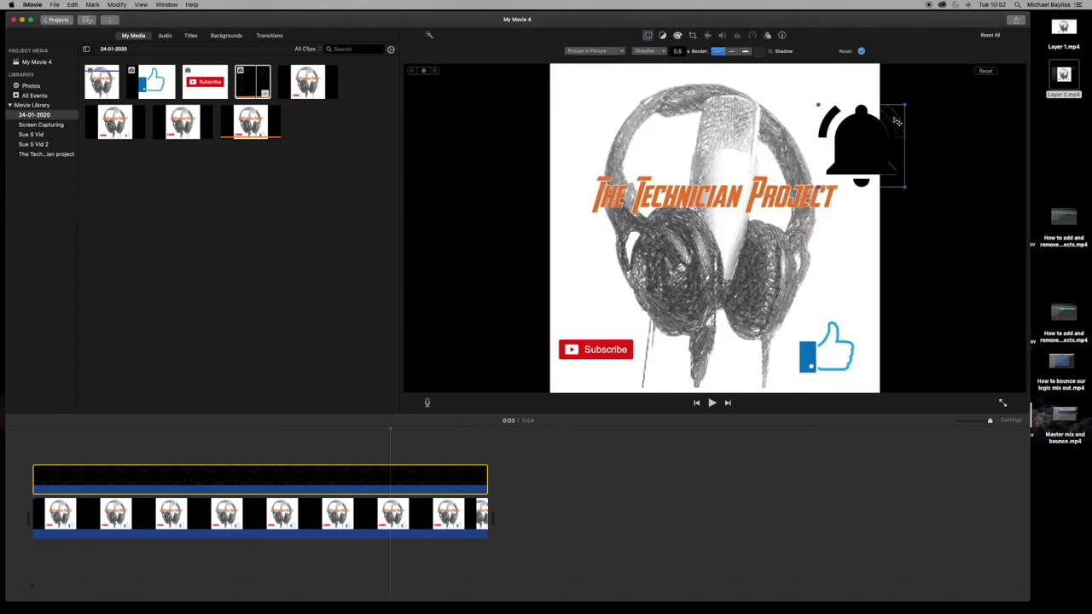
{"action": "left_click_drag", "start_coordinate": [903, 107], "coordinate": [609, 298]}
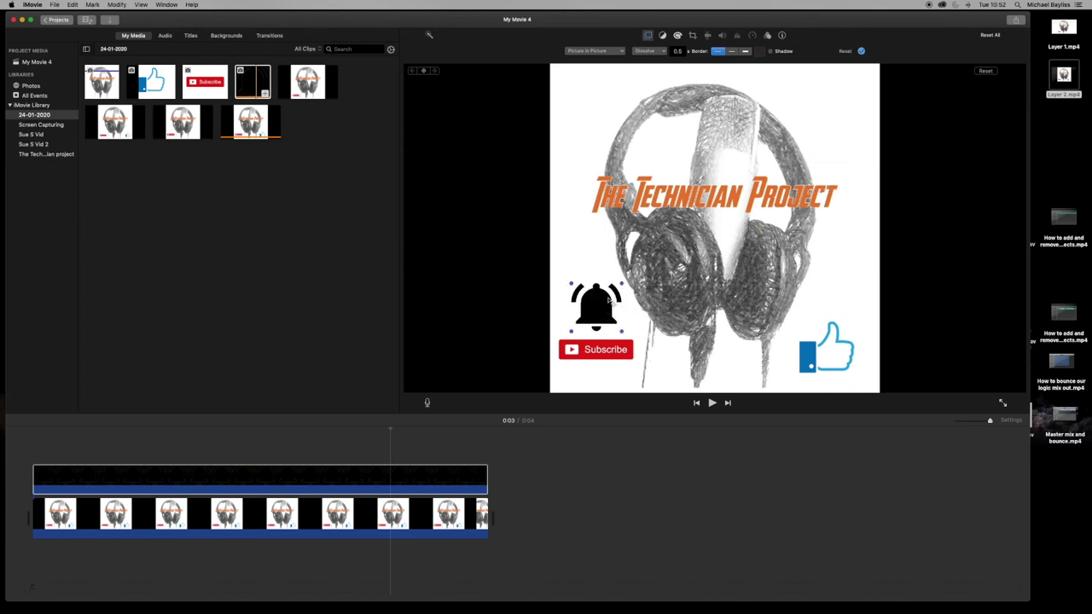
{"action": "left_click", "coordinate": [679, 51]}
{"action": "left_click", "coordinate": [861, 50]}
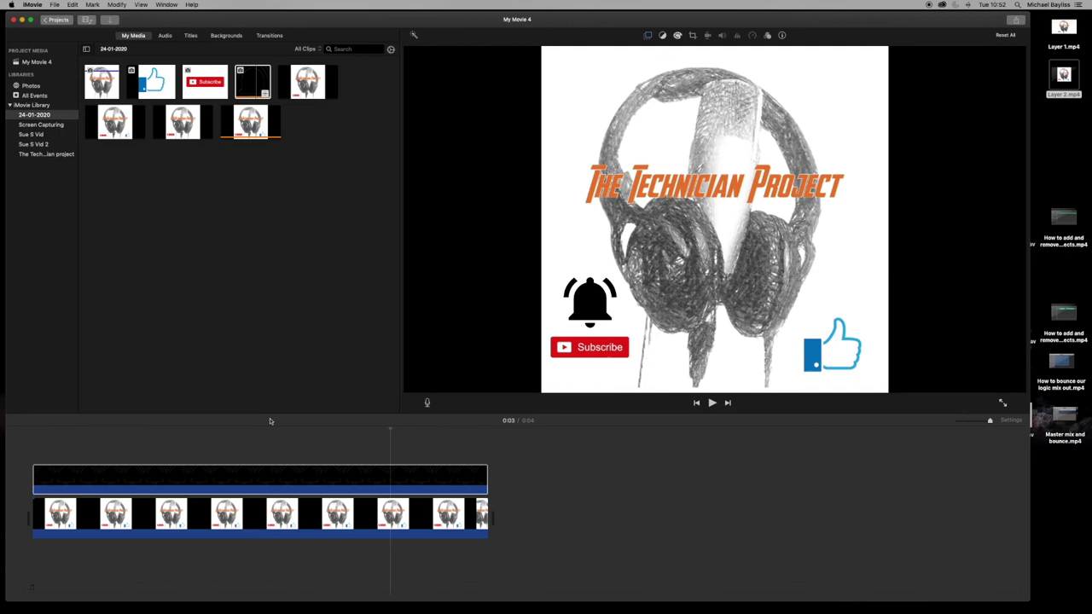
{"action": "left_click", "coordinate": [48, 478]}
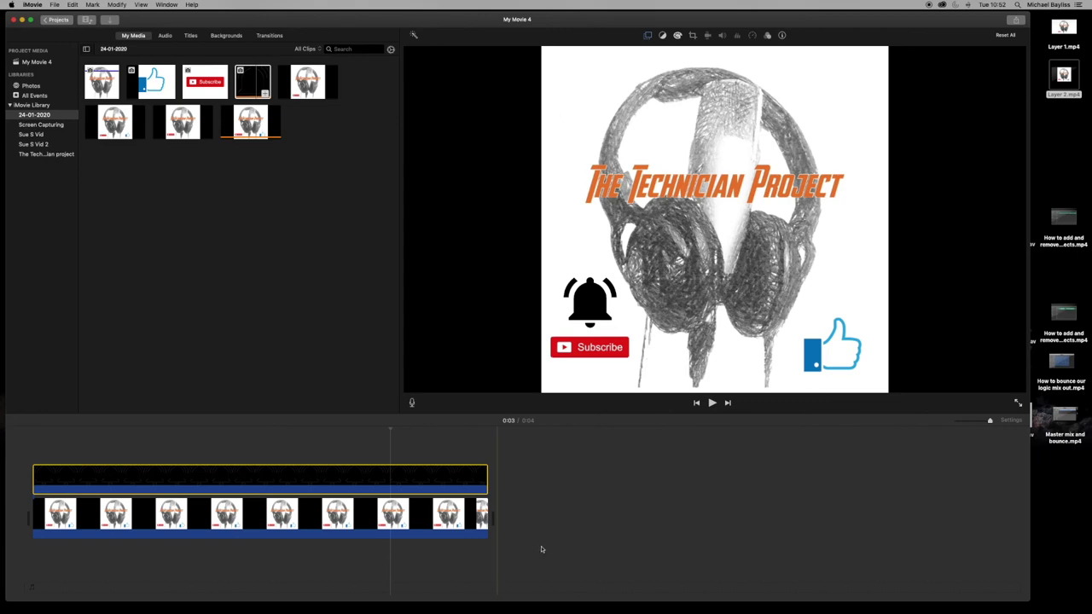
Step: Export both the overlay and main clips as a movie file named 'Final end card' to the Desktop
{"action": "left_click_drag", "start_coordinate": [514, 551], "coordinate": [417, 476]}
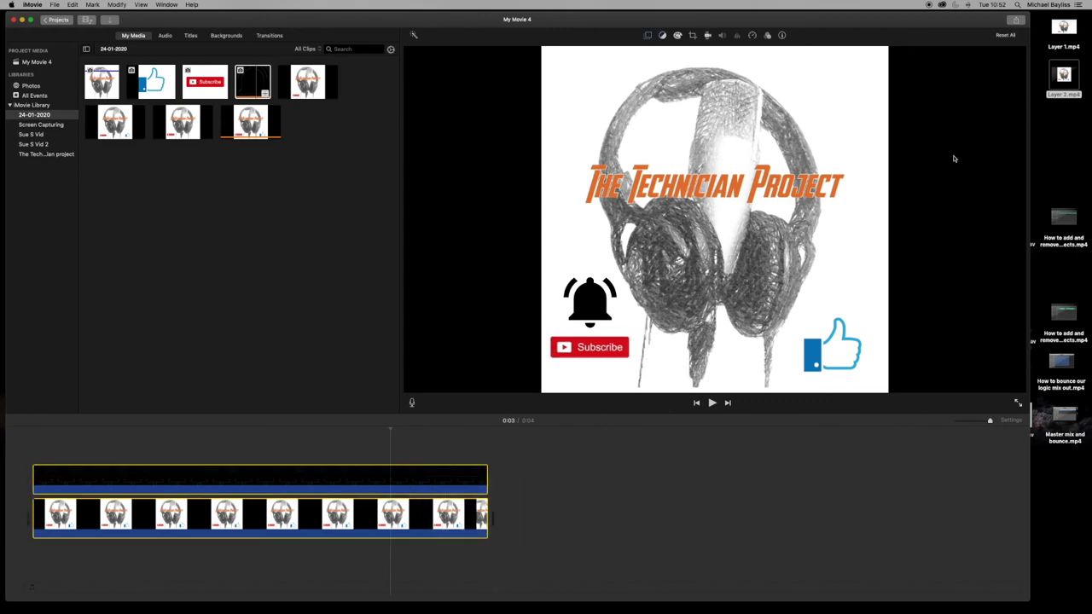
{"action": "left_click", "coordinate": [1018, 20]}
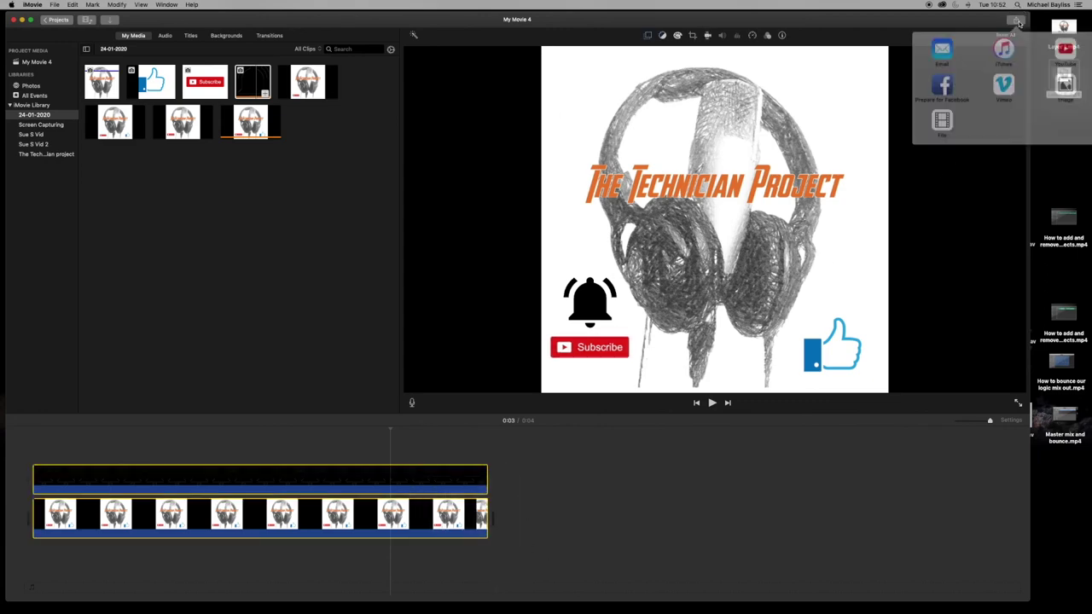
{"action": "left_click", "coordinate": [951, 109]}
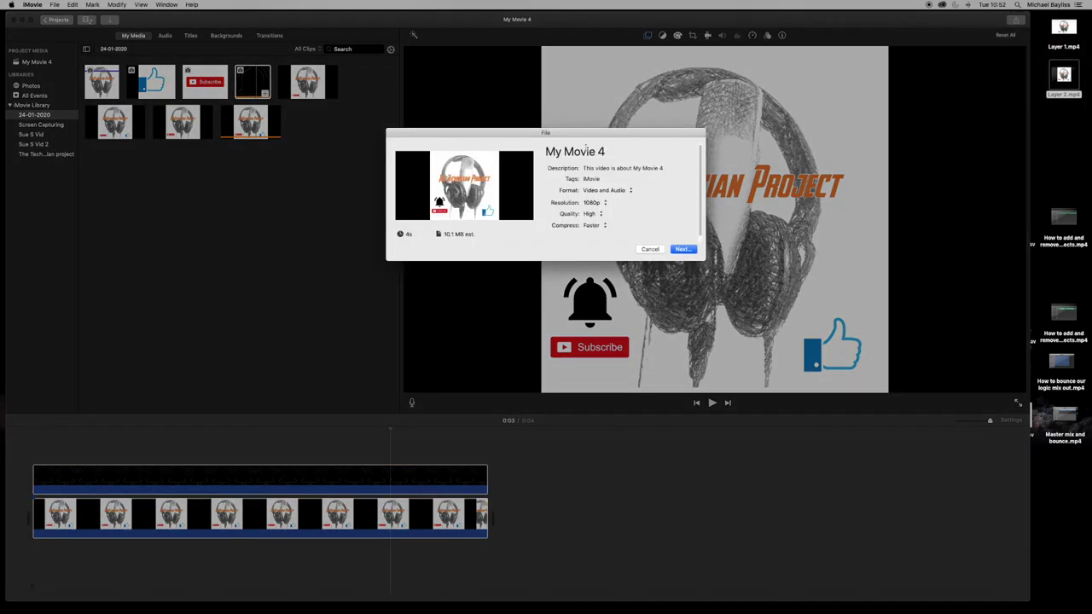
{"action": "triple_click", "coordinate": [611, 156]}
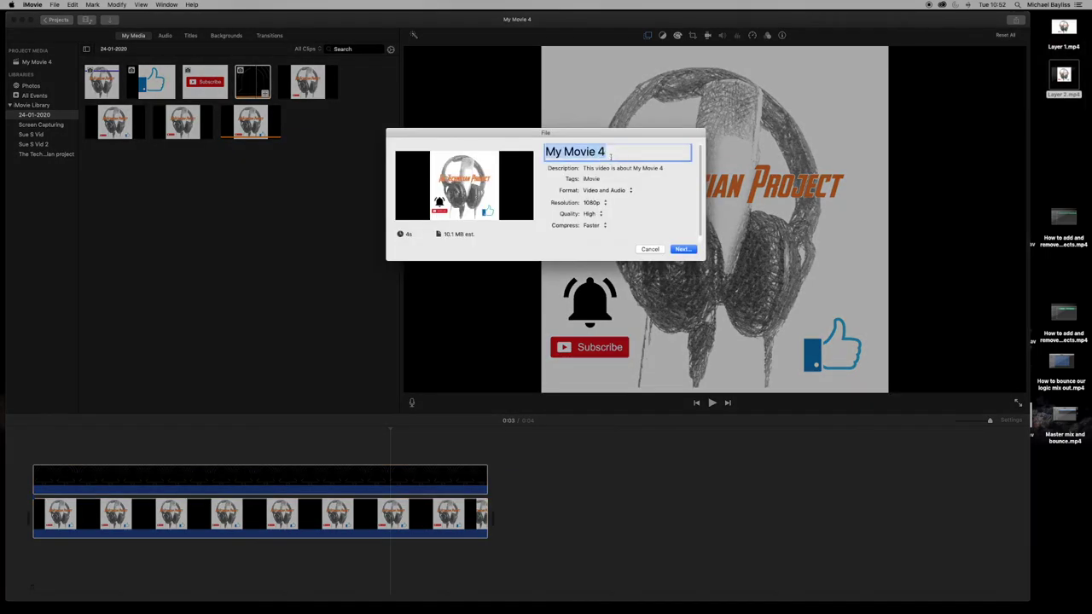
{"action": "type", "text": "Final end card"}
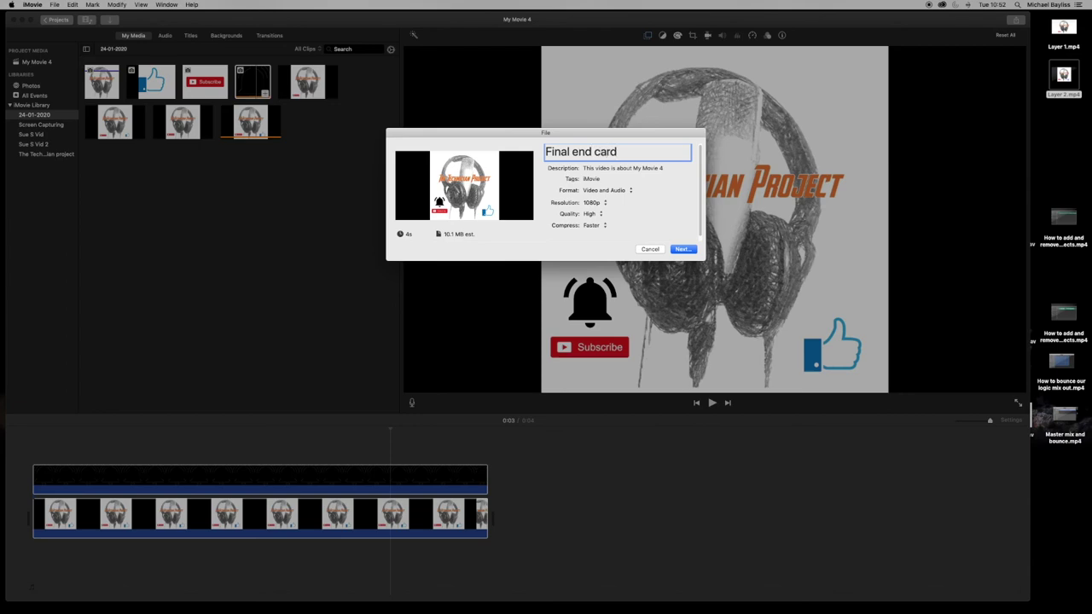
{"action": "key", "text": "Return"}
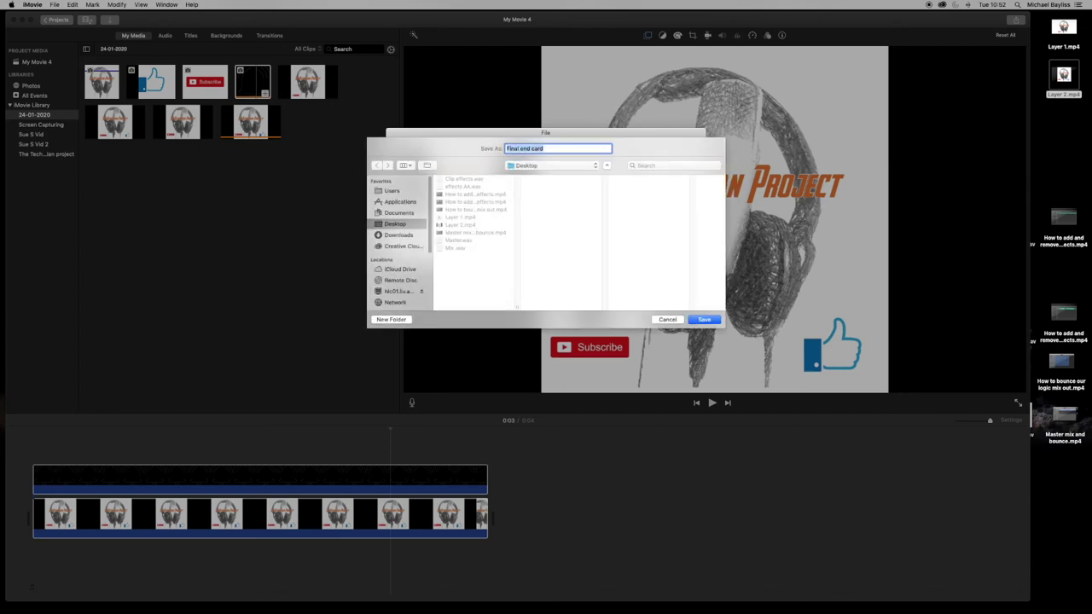
{"action": "key", "text": "Return"}
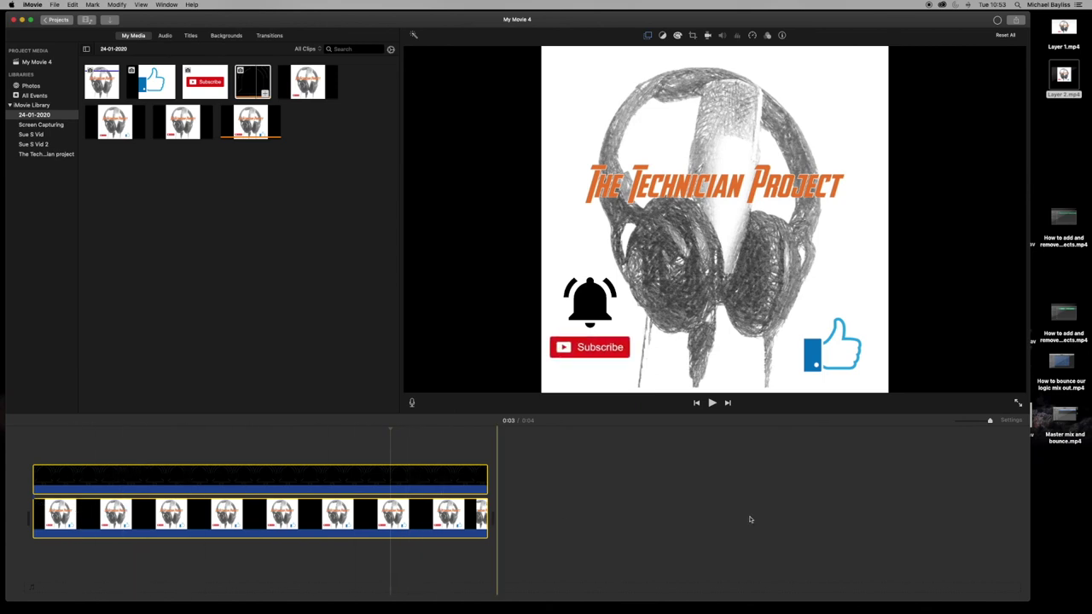
Step: Delete both timeline clips and import Final end card.mp4 from the Desktop in their place
{"action": "left_click", "coordinate": [445, 482]}
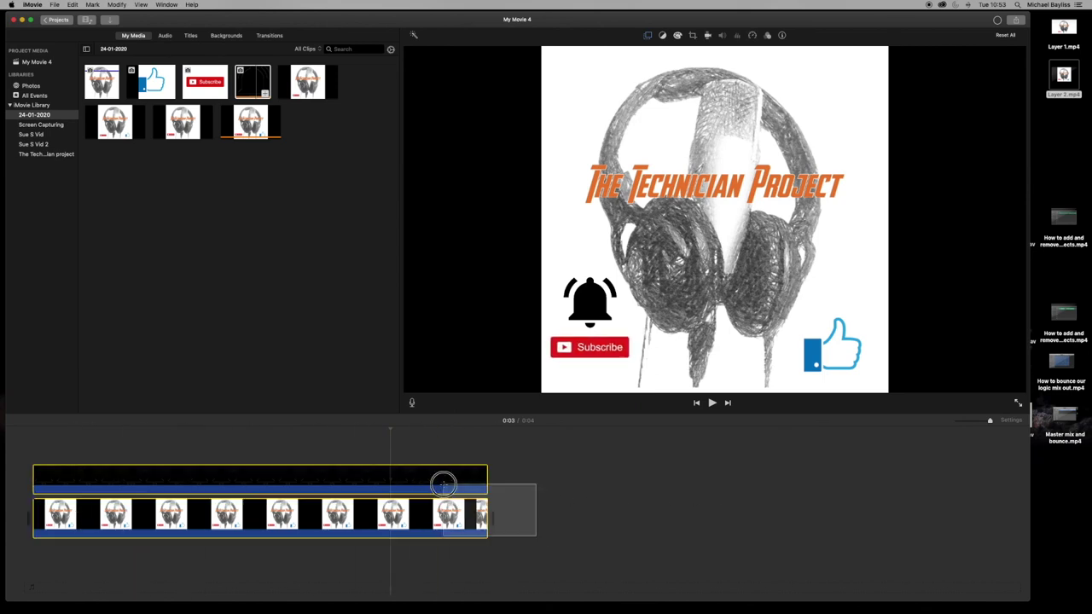
{"action": "key", "text": "Delete"}
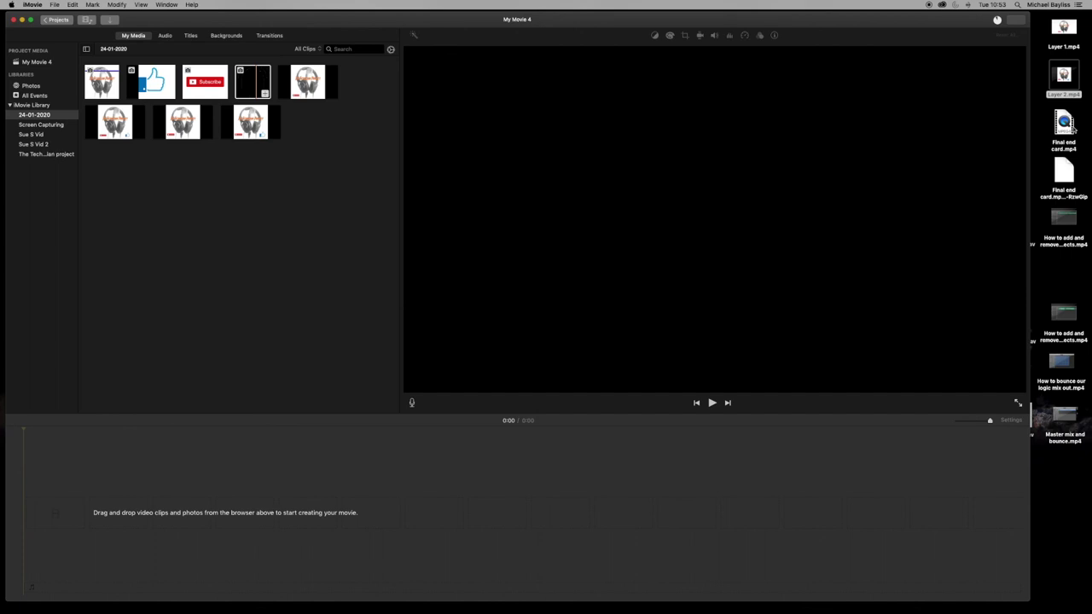
{"action": "left_click_drag", "start_coordinate": [1065, 125], "coordinate": [97, 522]}
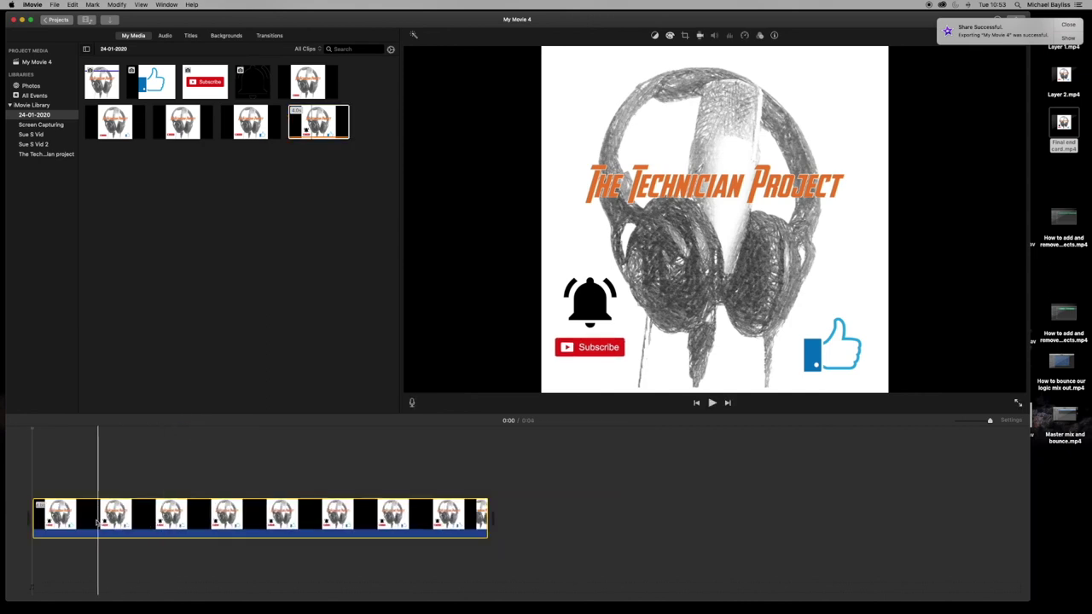